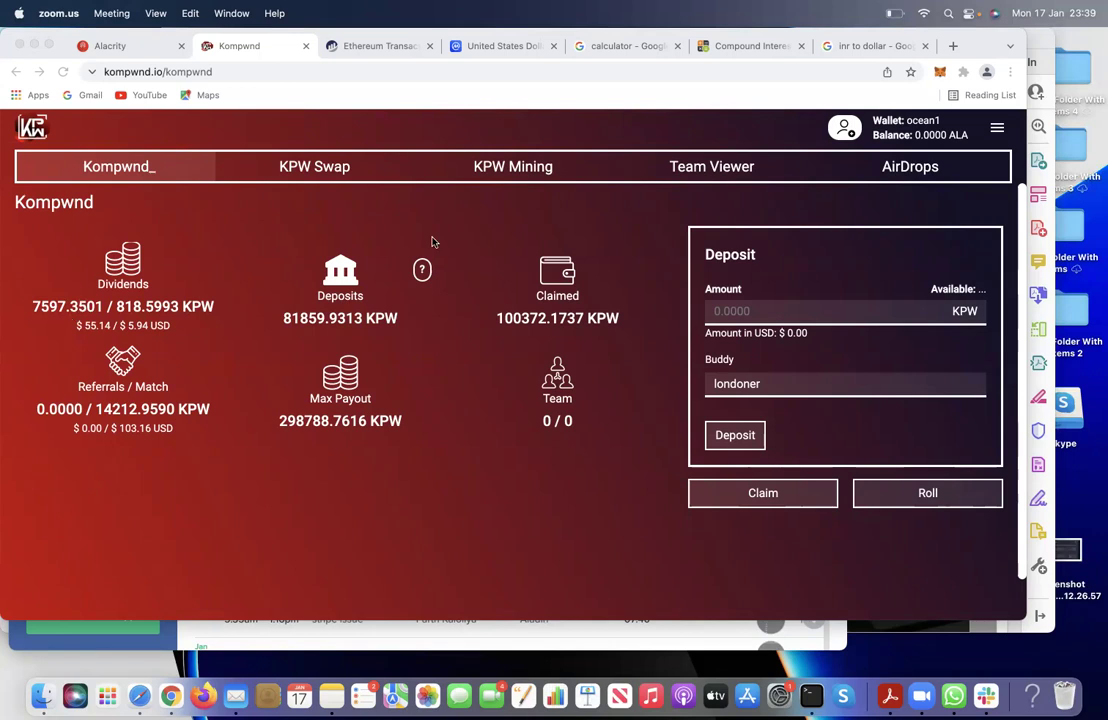
pyautogui.click(767, 496)
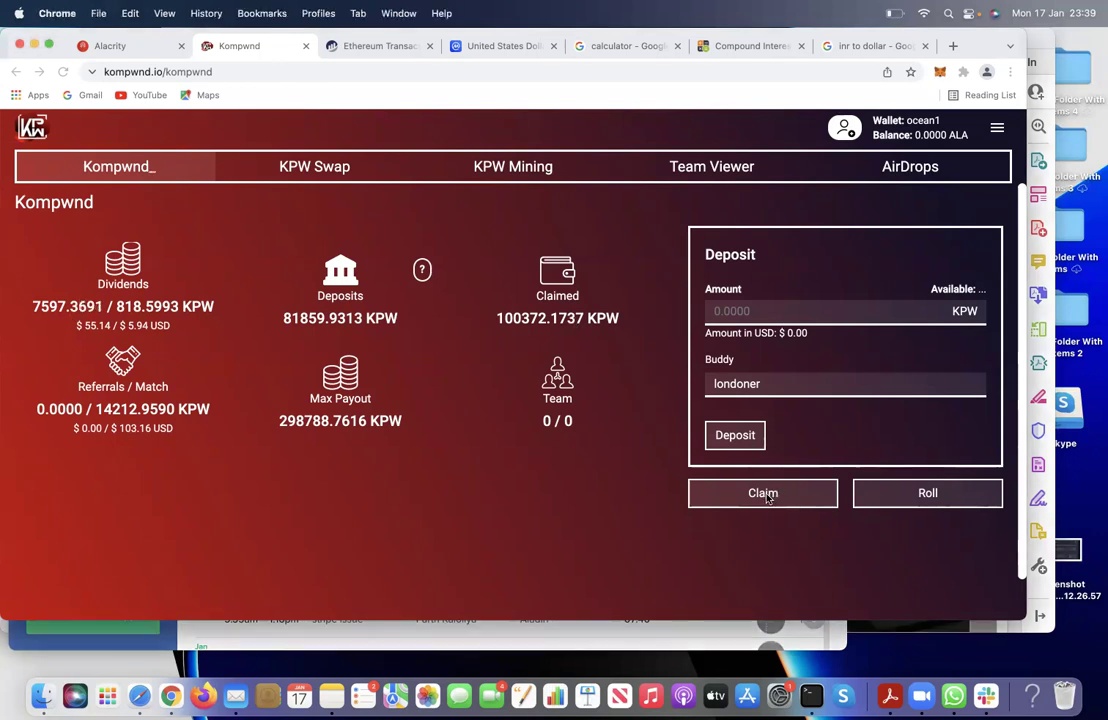
pyautogui.click(767, 496)
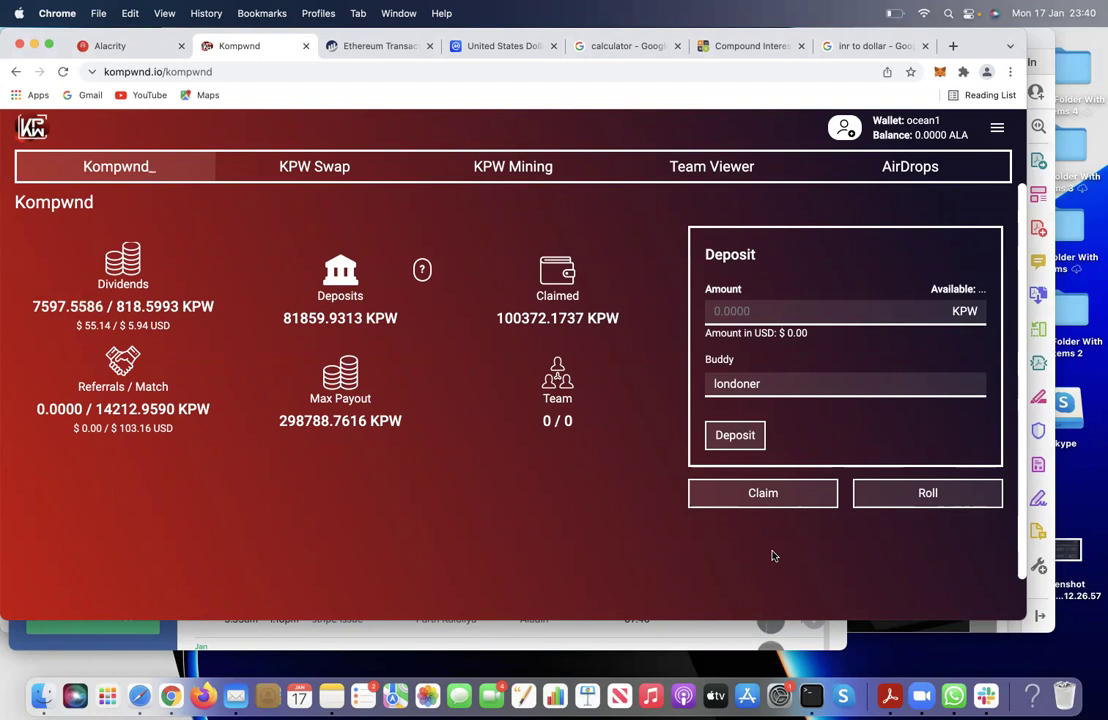
pyautogui.click(765, 493)
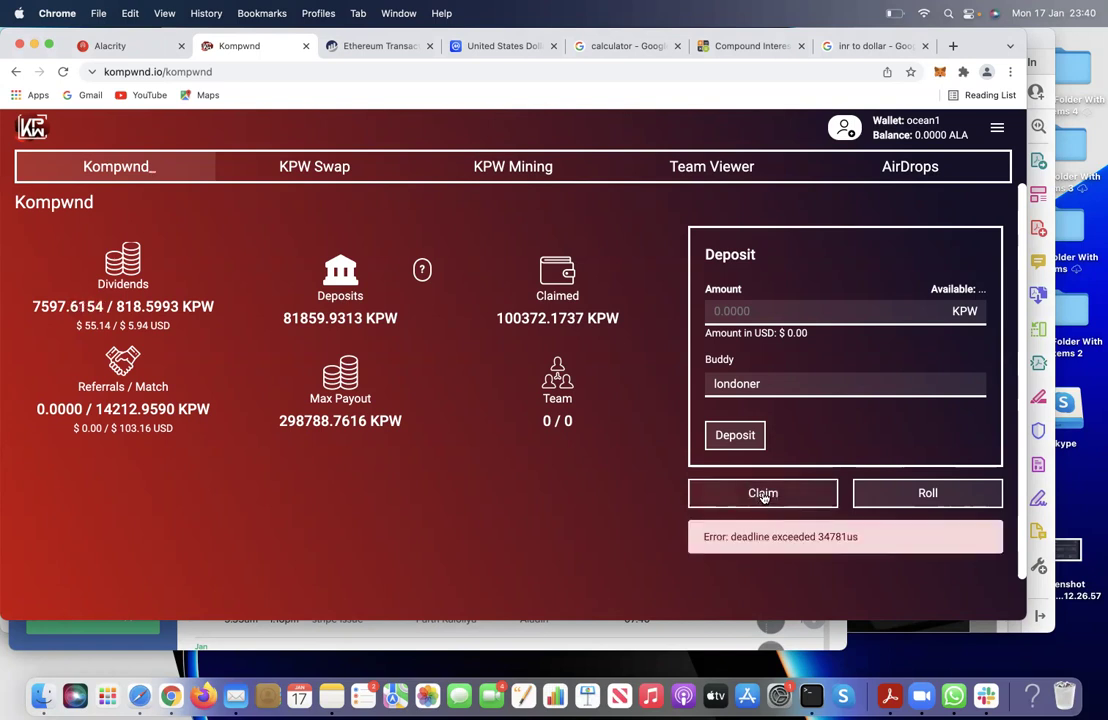
pyautogui.click(763, 495)
pyautogui.click(763, 494)
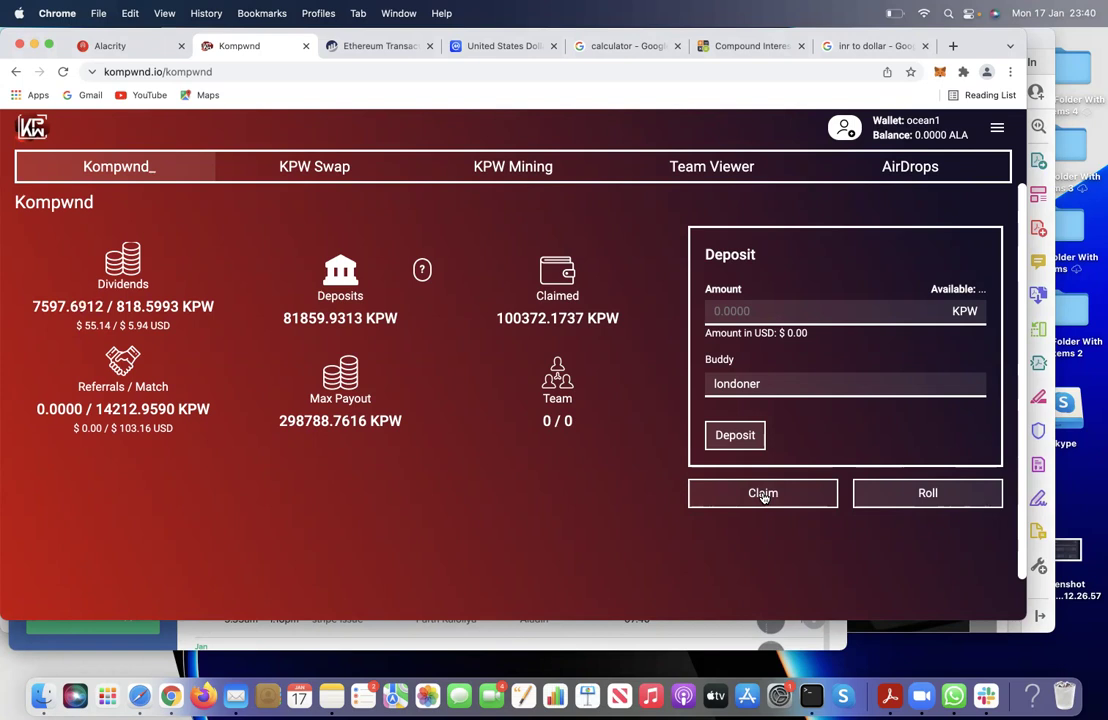
pyautogui.click(764, 495)
pyautogui.click(764, 495)
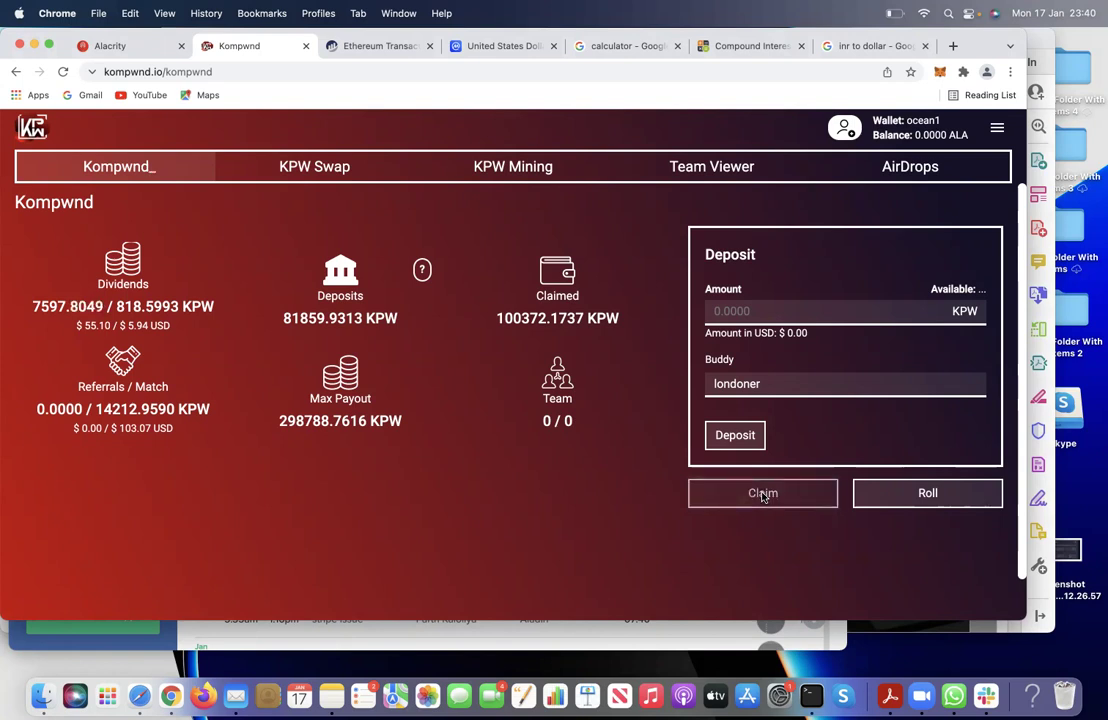
pyautogui.click(764, 494)
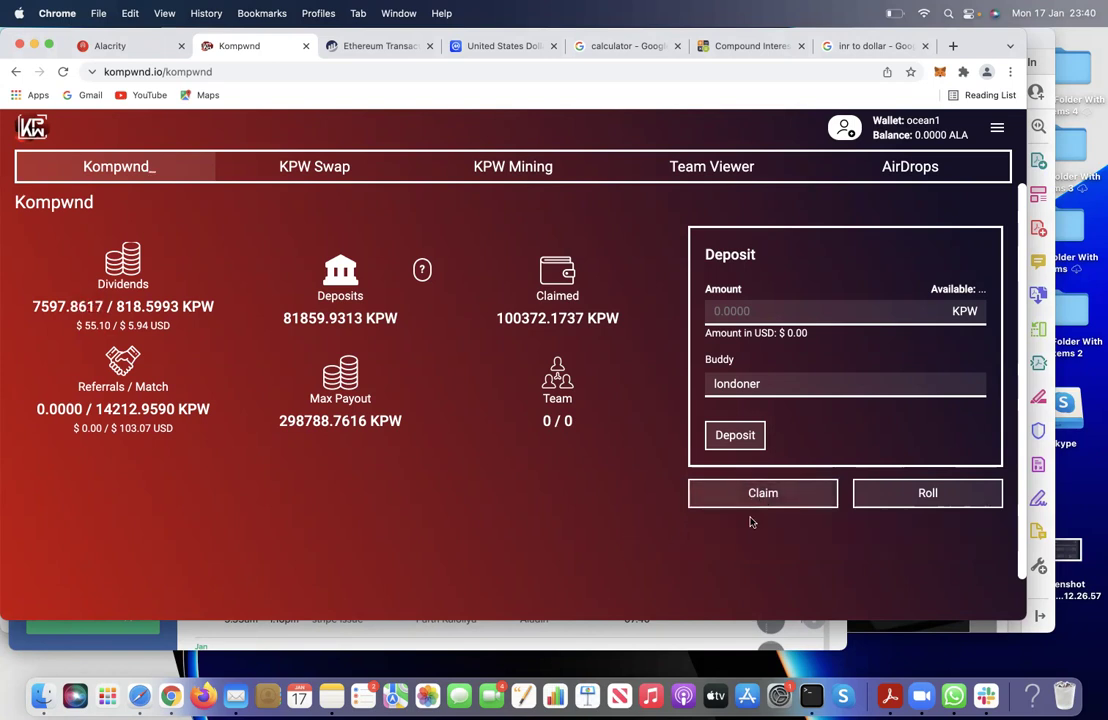
# Claim the Kompwnd dividends, bringing Claimed to 116803.6469 KPW and Dividends to 0.1800 KPW.
pyautogui.click(764, 494)
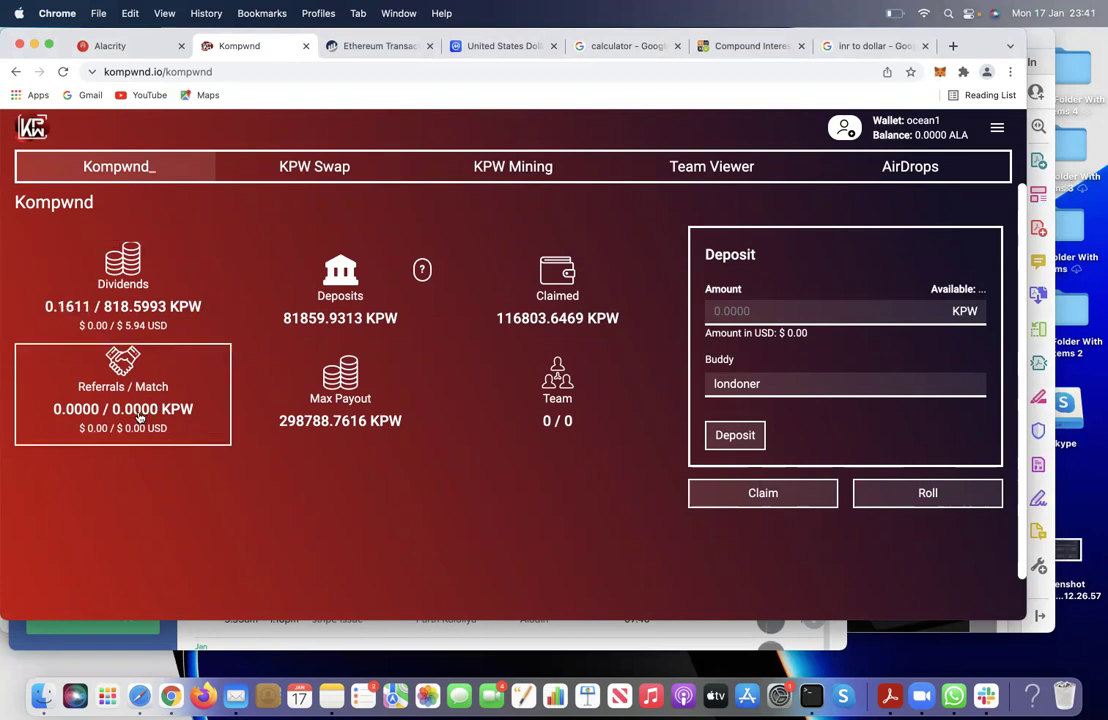
# Refresh the Alacrity My Tokens page to confirm the 16,006.2804 KPW balance ($536.21).
pyautogui.click(102, 45)
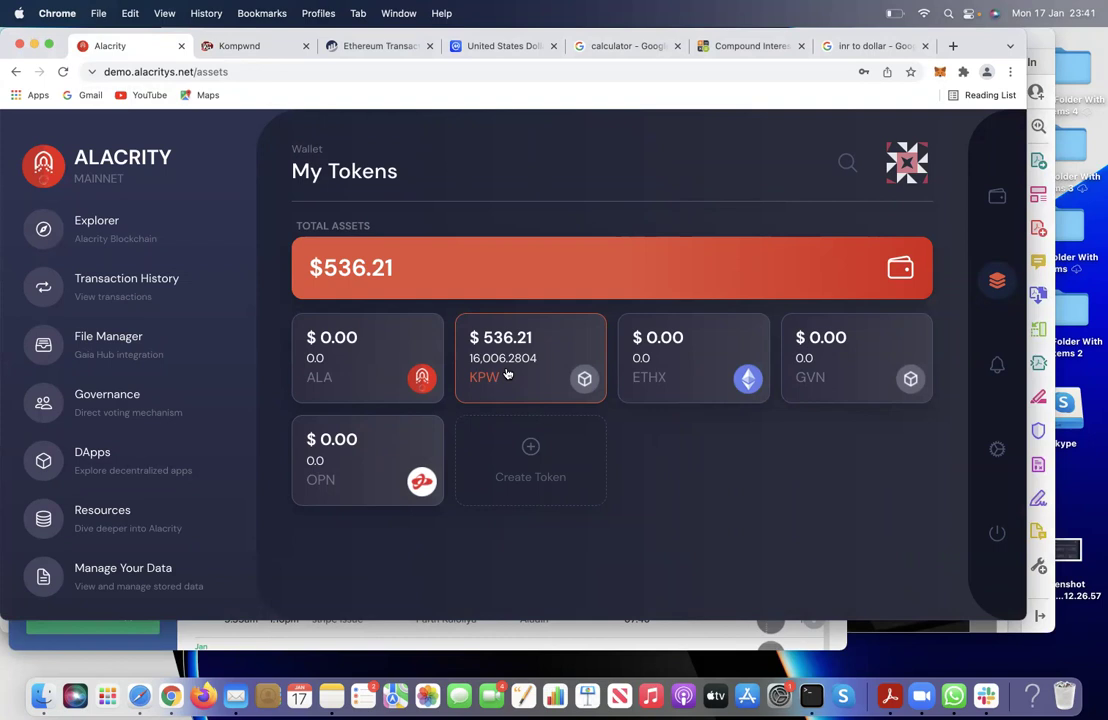
pyautogui.click(63, 73)
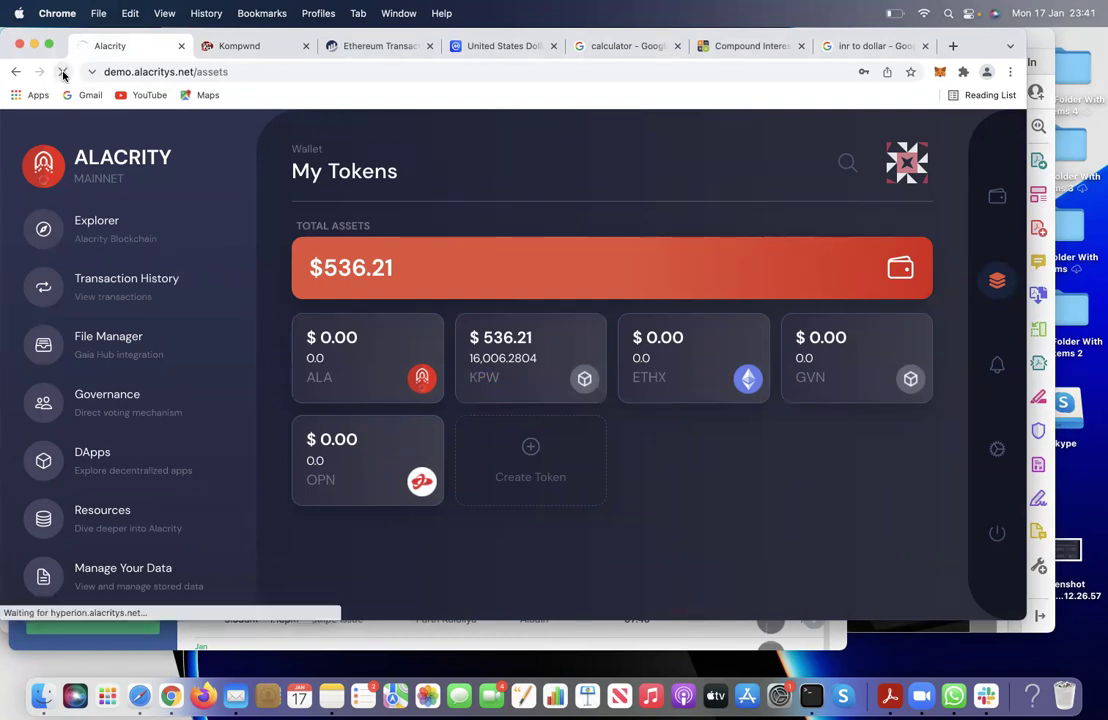
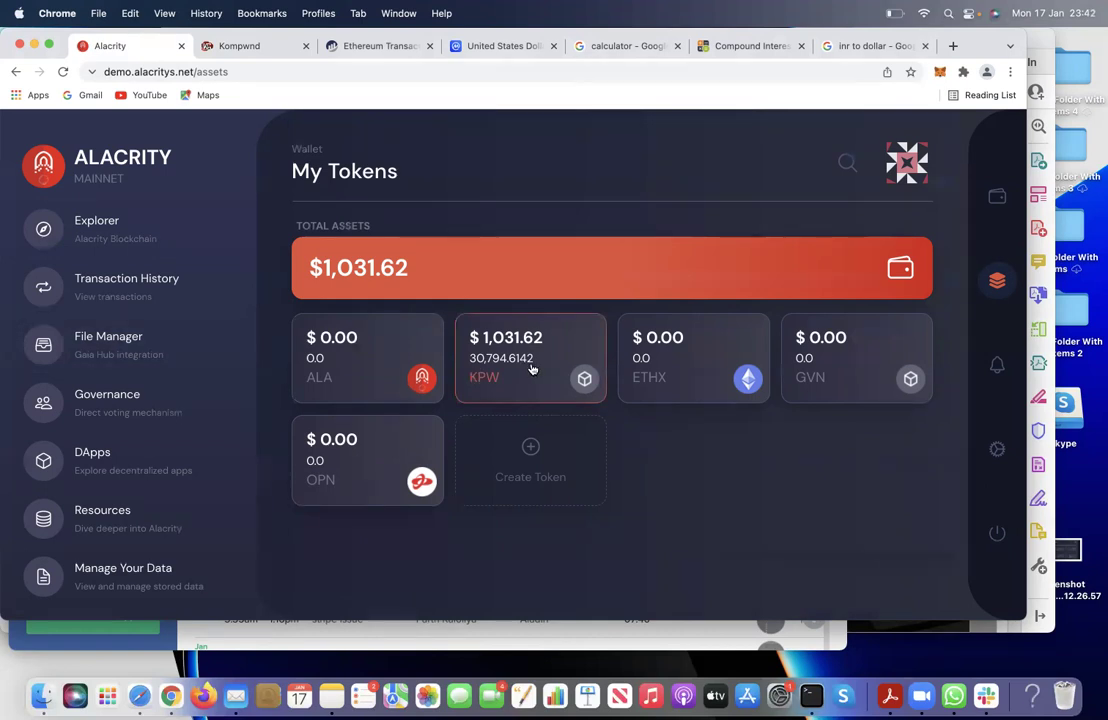
# Open the newest 1266a567 transaction from the refreshed Transaction History.
pyautogui.click(160, 285)
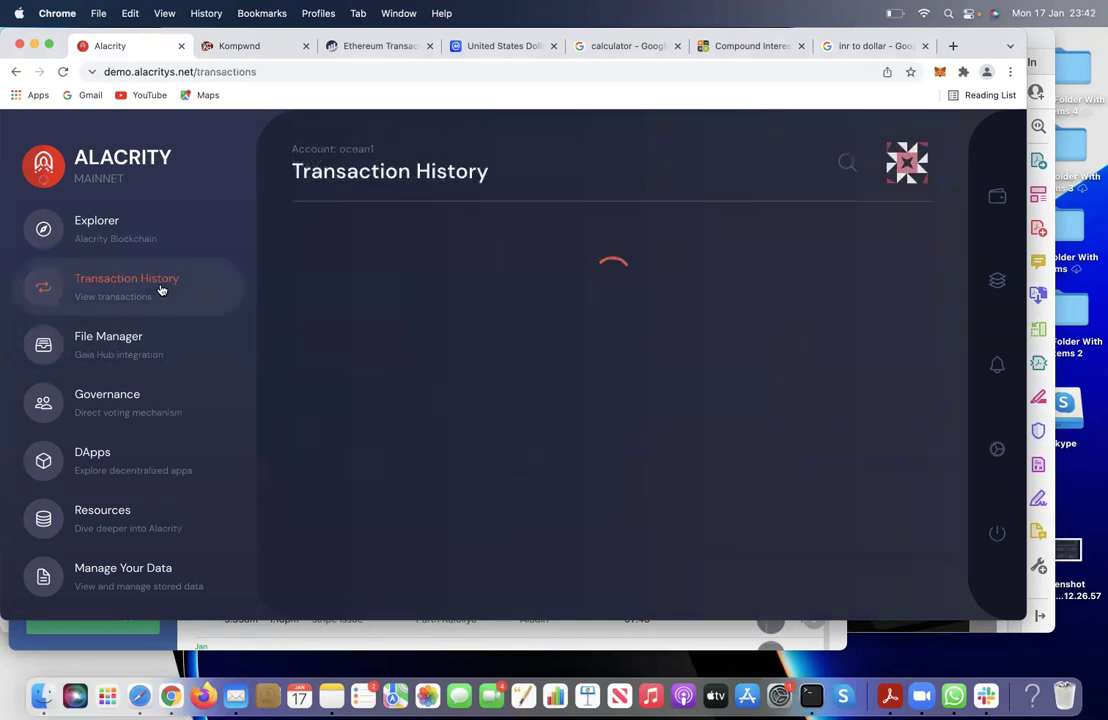
pyautogui.click(923, 234)
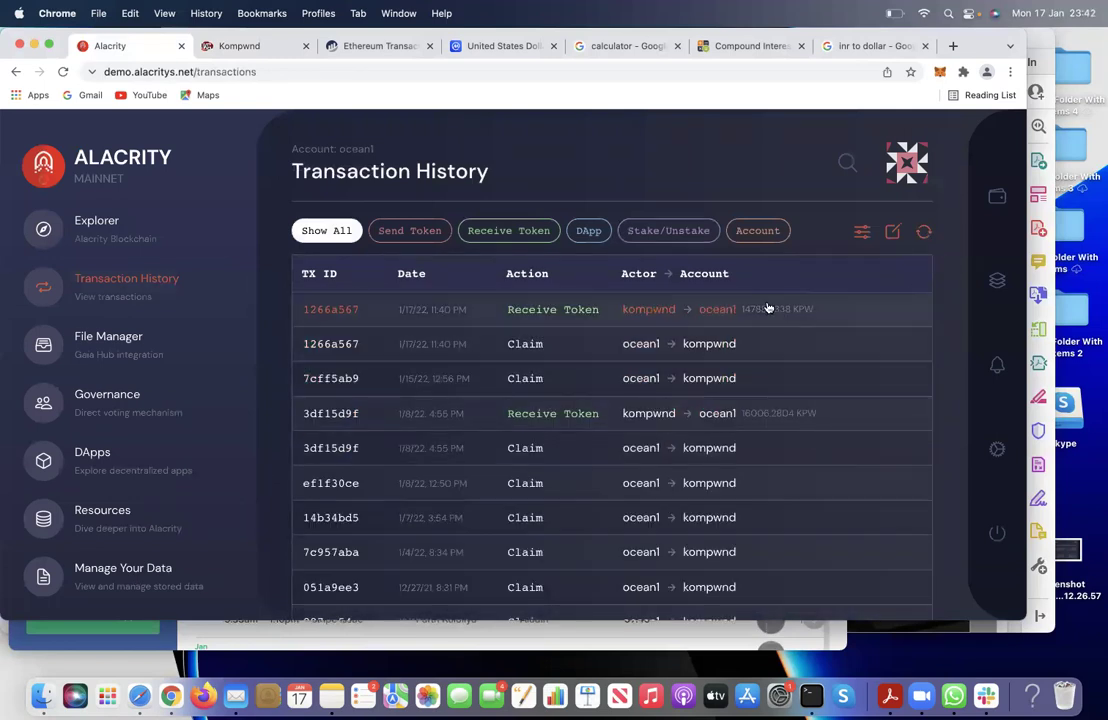
pyautogui.click(768, 308)
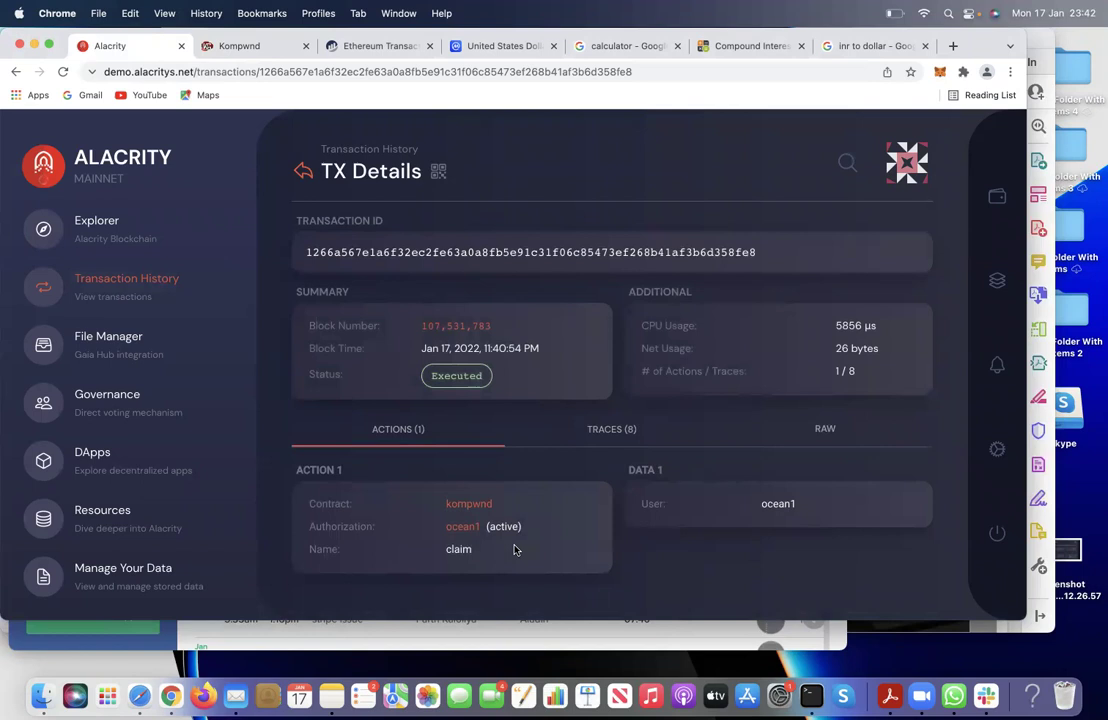
# Review the transaction's eight traces, including 16431.4820 KPW issued.
pyautogui.click(624, 432)
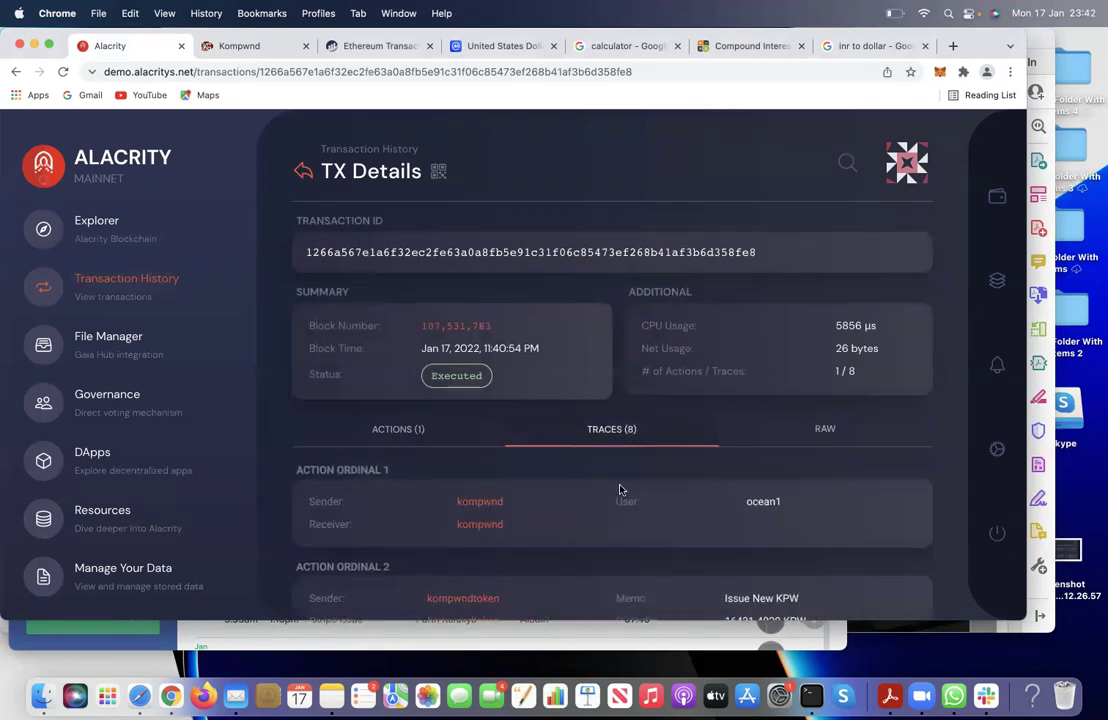
pyautogui.scroll(-3, 618, 540)
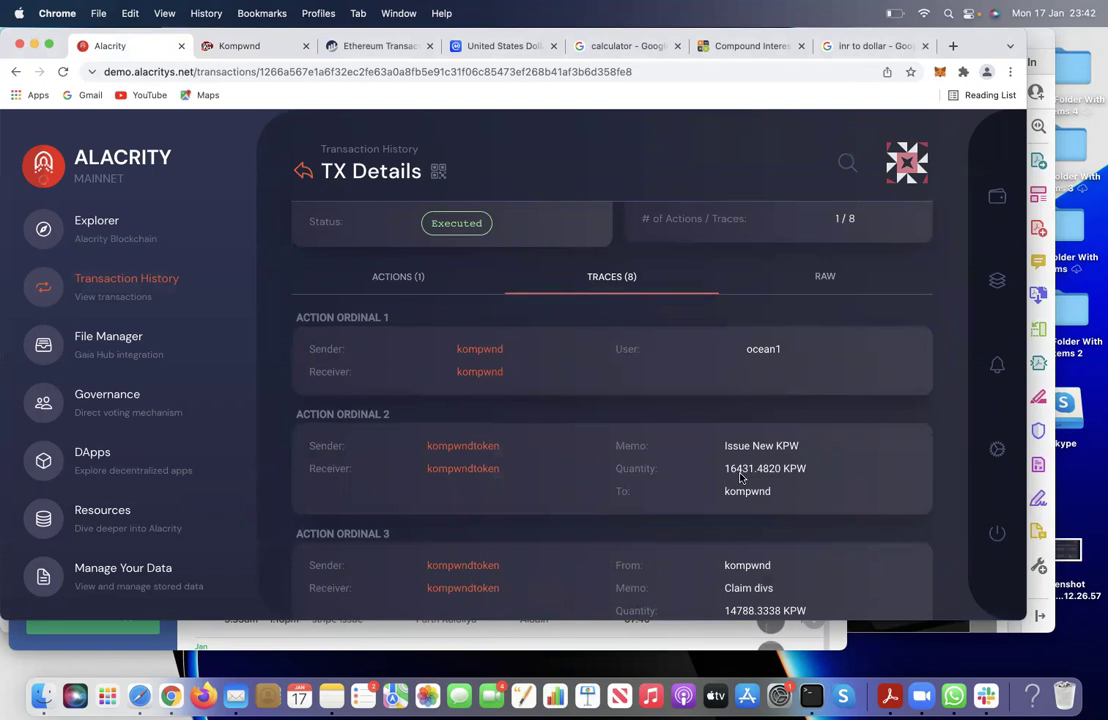
pyautogui.scroll(-3, 758, 485)
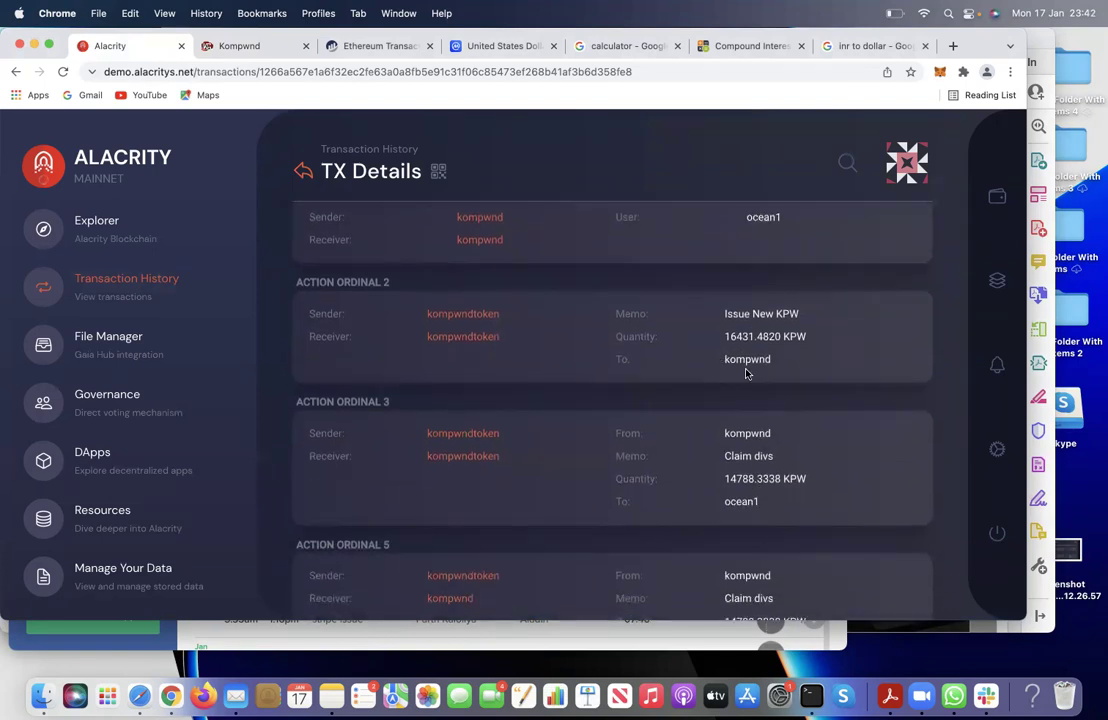
pyautogui.scroll(-3, 747, 372)
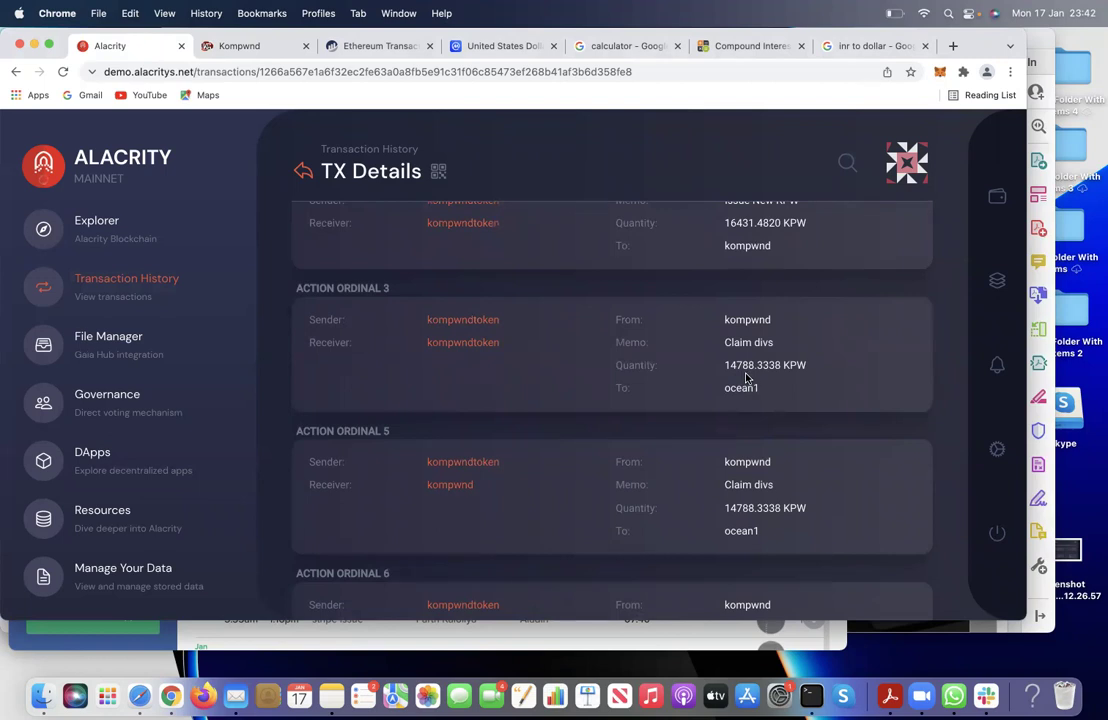
pyautogui.scroll(-3, 745, 377)
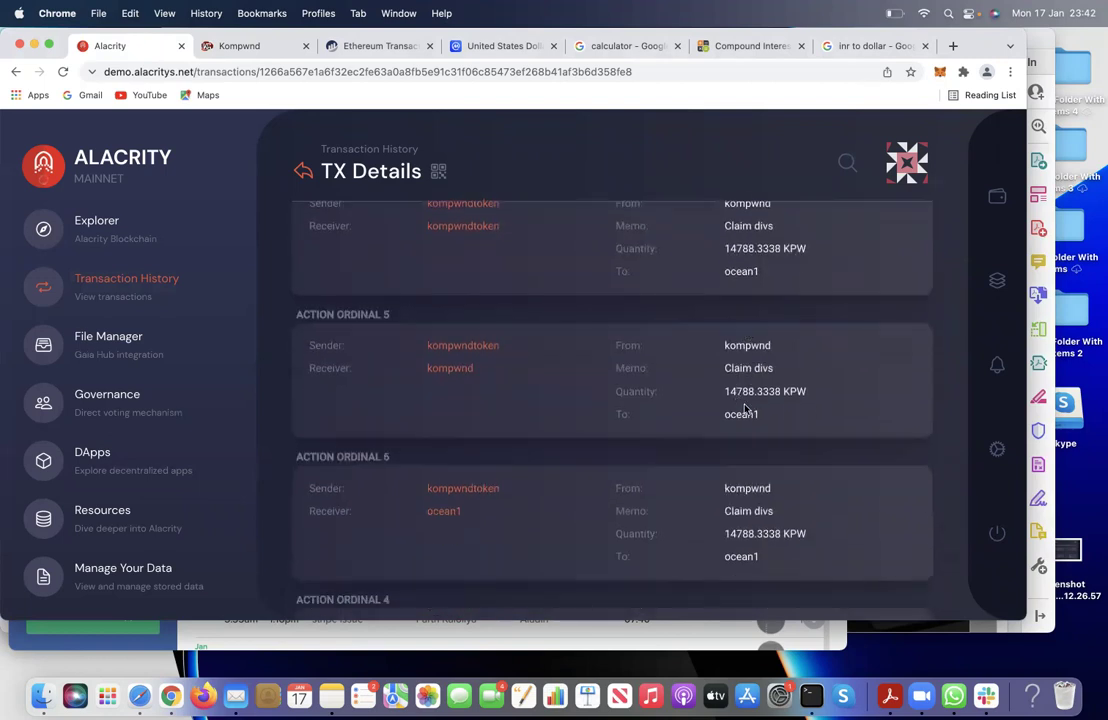
pyautogui.scroll(-7, 789, 443)
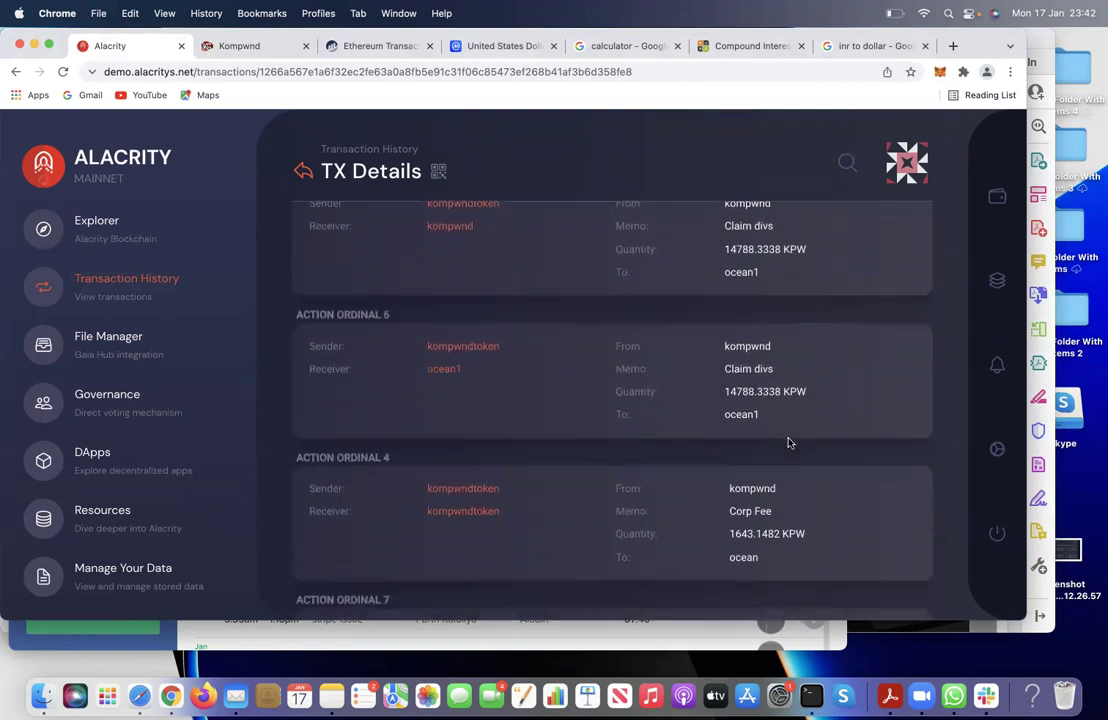
pyautogui.scroll(-3, 789, 443)
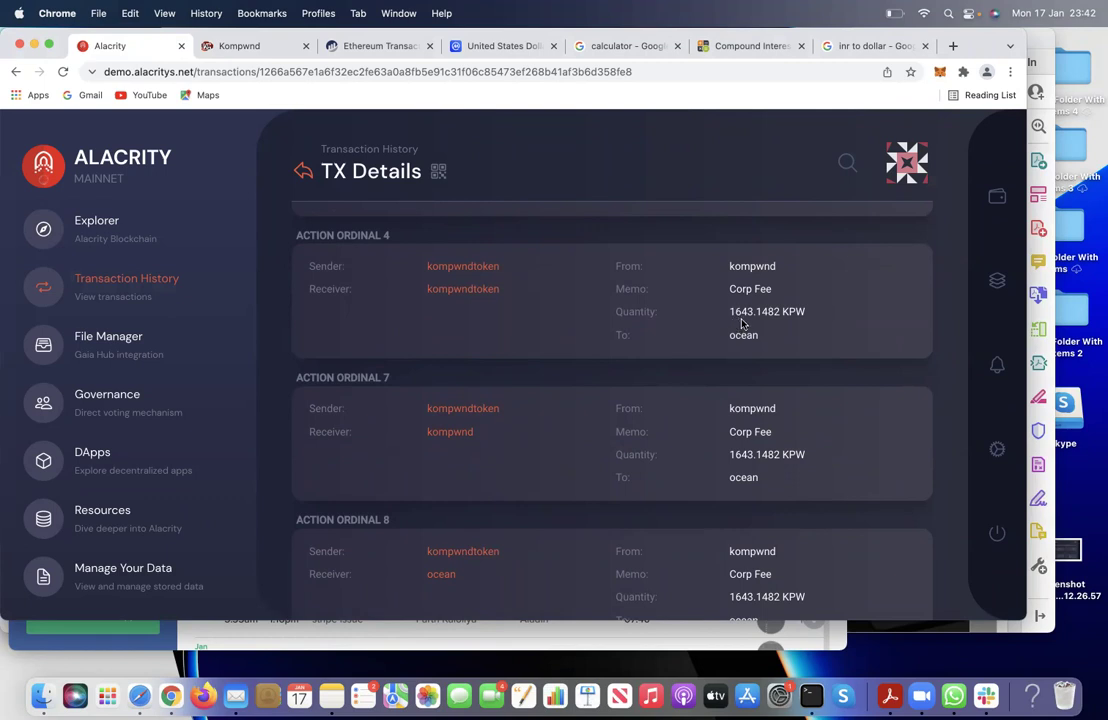
pyautogui.scroll(-2, 741, 323)
pyautogui.scroll(10, 741, 320)
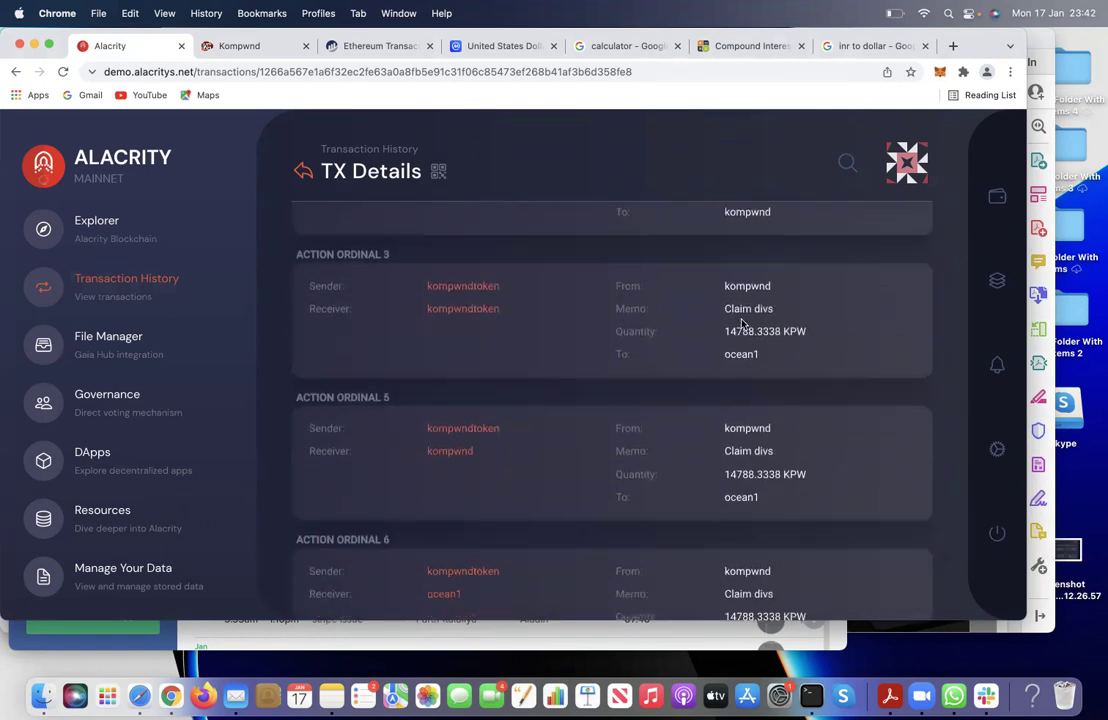
pyautogui.scroll(2, 741, 320)
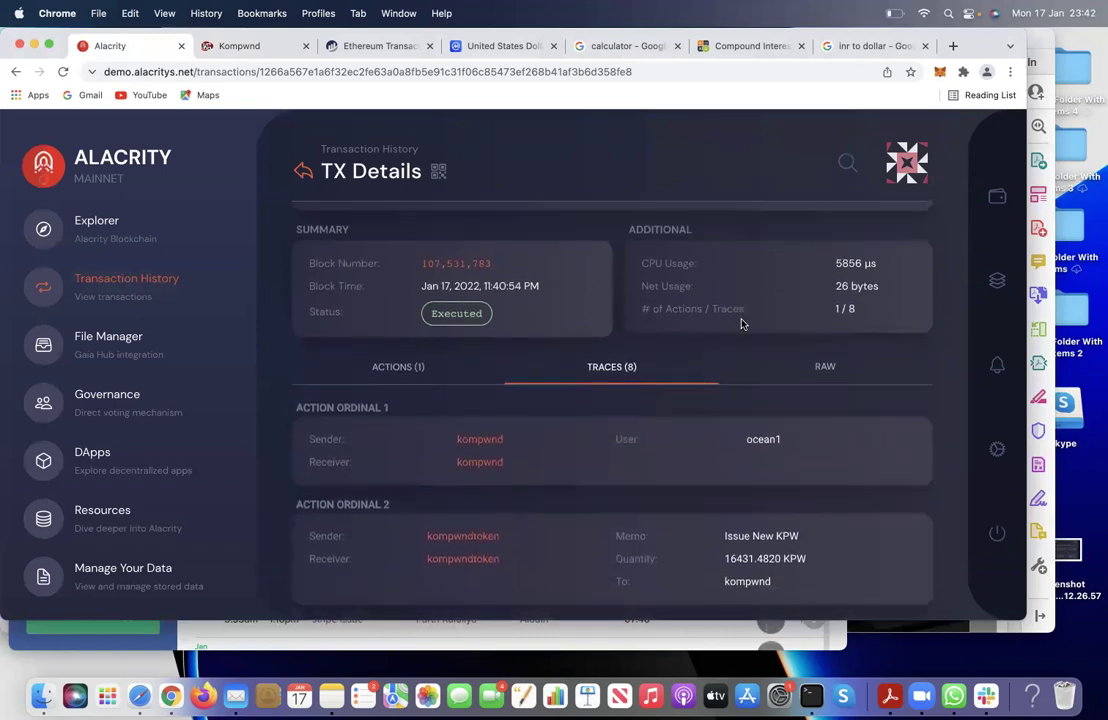
# Show the RAW JSON for 1266a567 down to the 100372.1737 KPW claim balance.
pyautogui.click(825, 366)
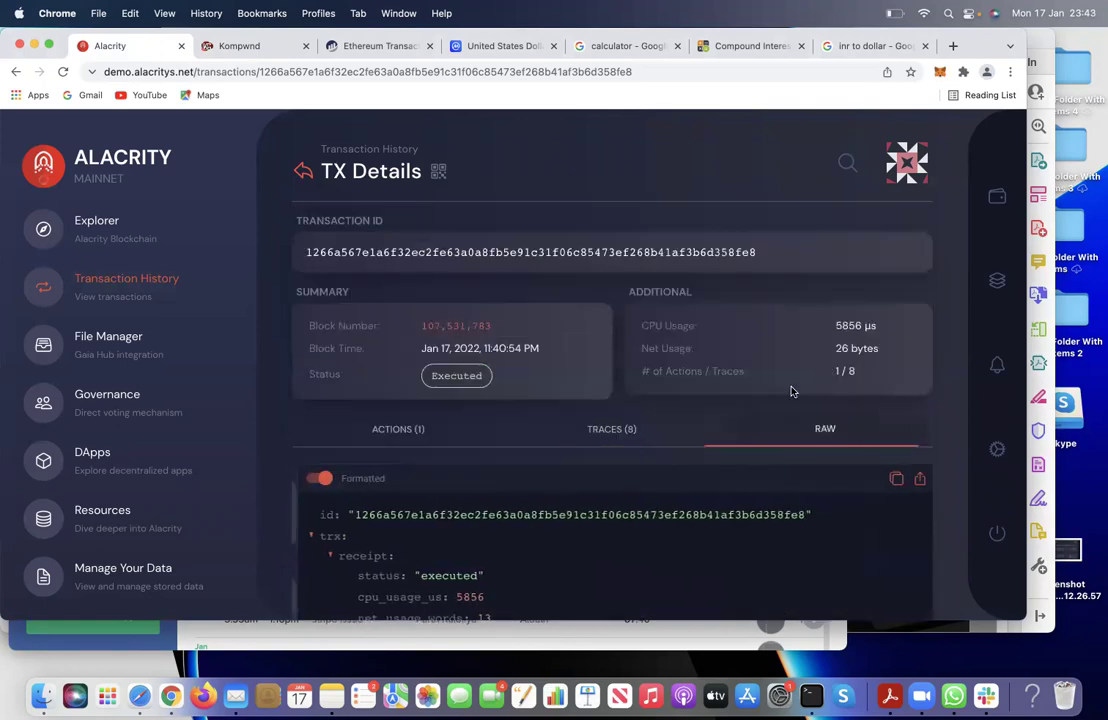
pyautogui.scroll(-5, 726, 443)
pyautogui.scroll(-5, 726, 443)
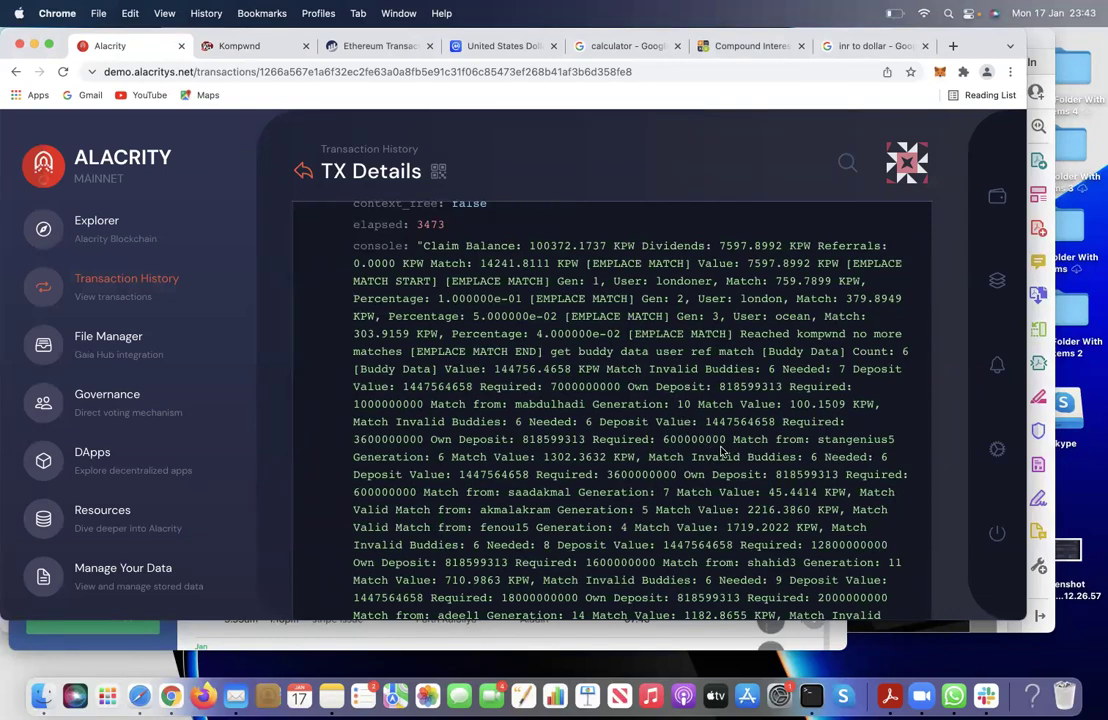
pyautogui.scroll(-7, 722, 452)
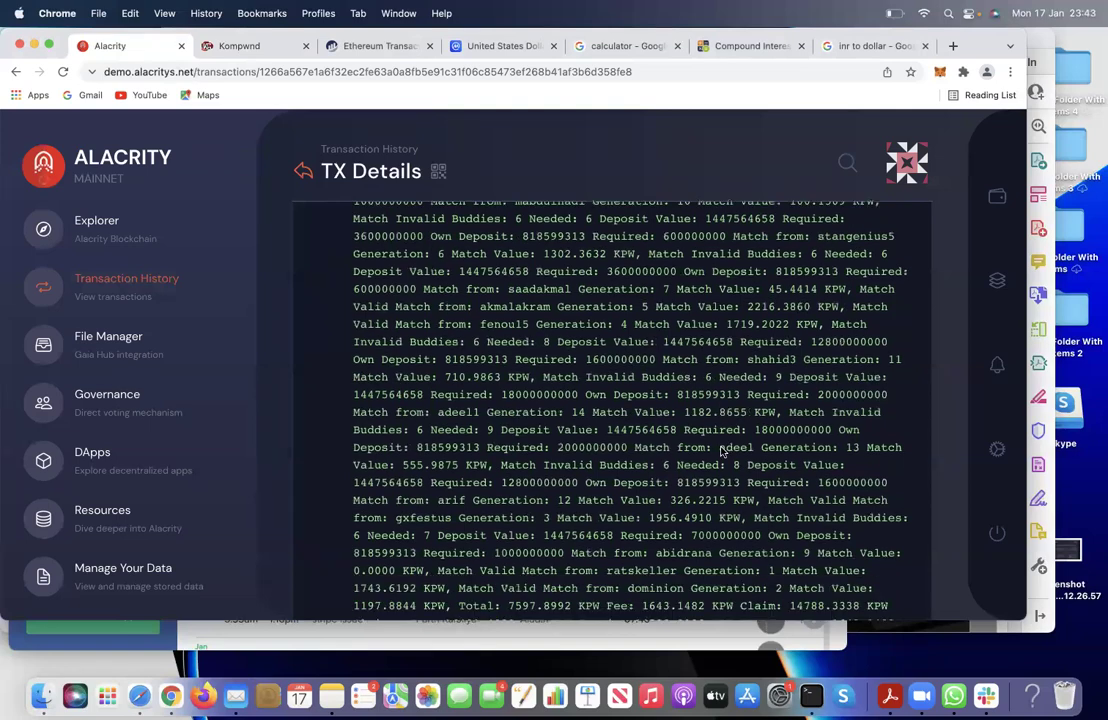
pyautogui.scroll(4, 712, 452)
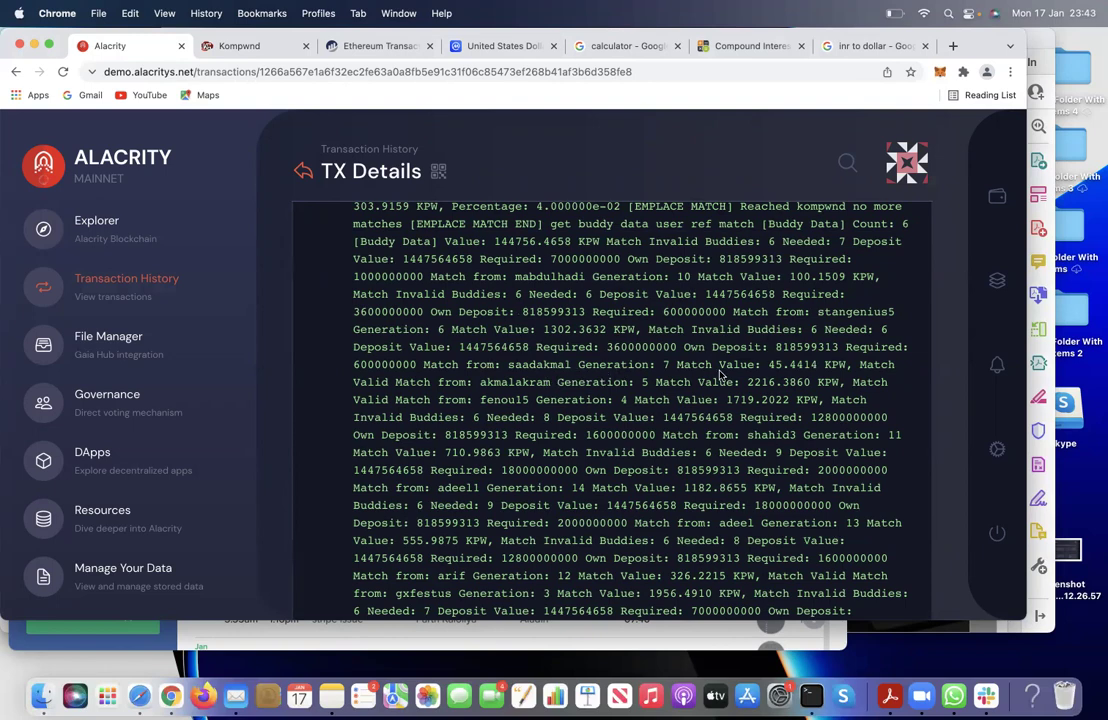
pyautogui.scroll(-5, 720, 373)
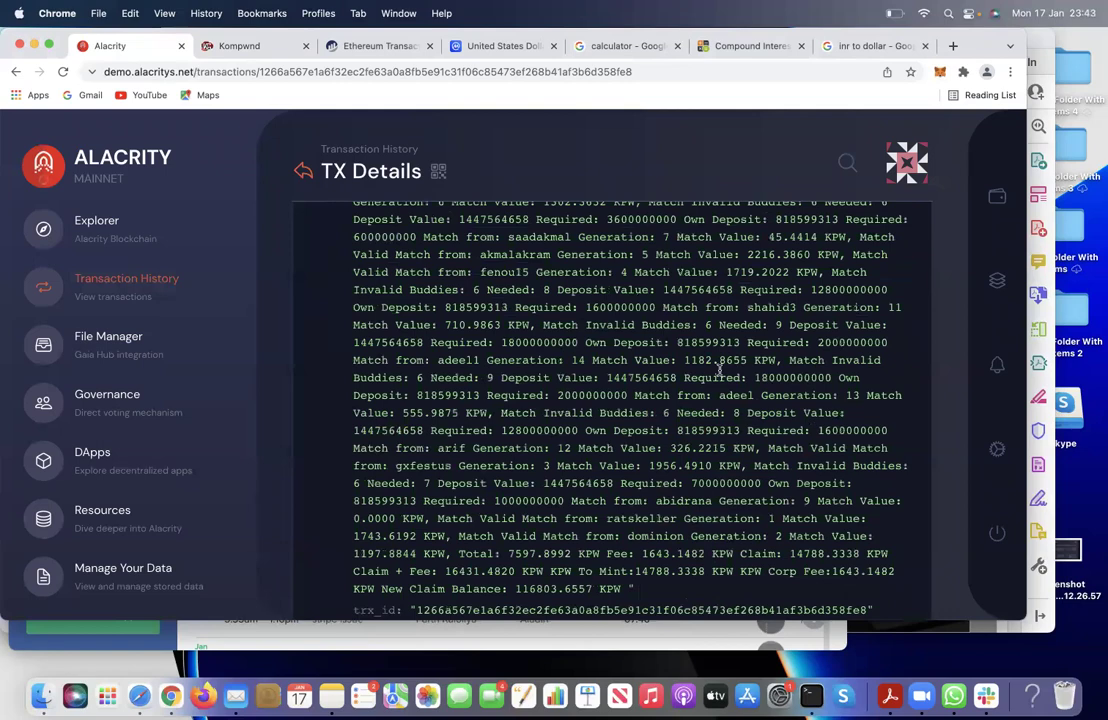
pyautogui.scroll(1, 720, 370)
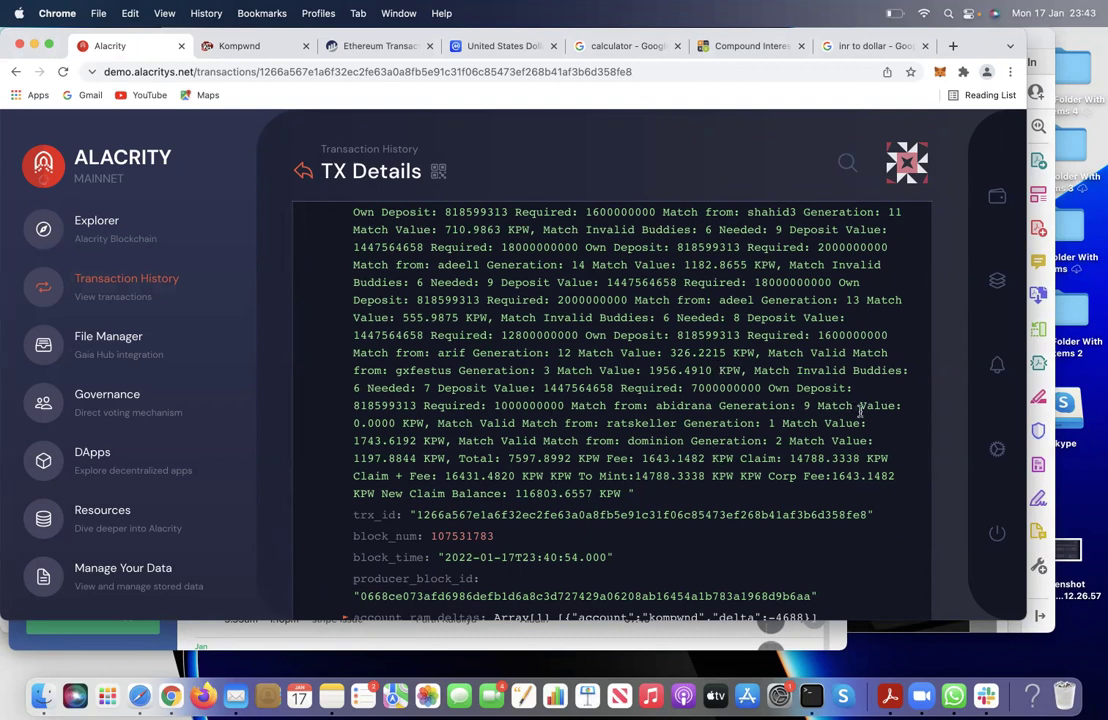
pyautogui.scroll(-2, 788, 455)
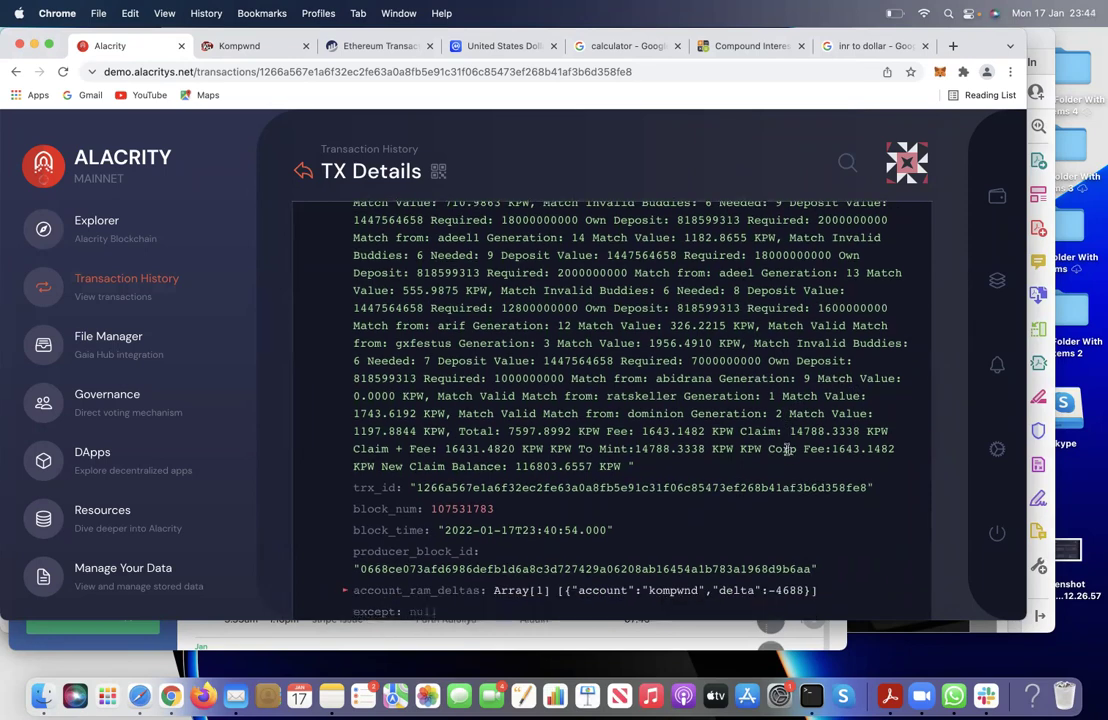
pyautogui.scroll(10, 600, 380)
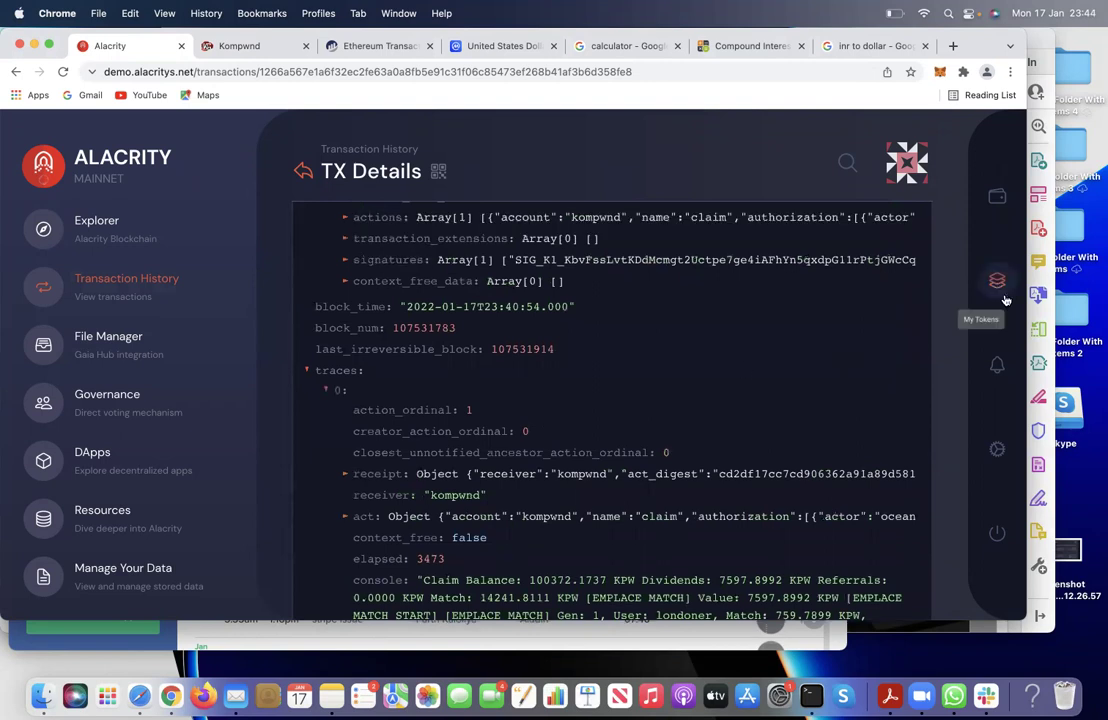
# From the KPW token wallet, set up a KPW-to-ALA swap with a 0.0001 KPW fee.
pyautogui.click(996, 281)
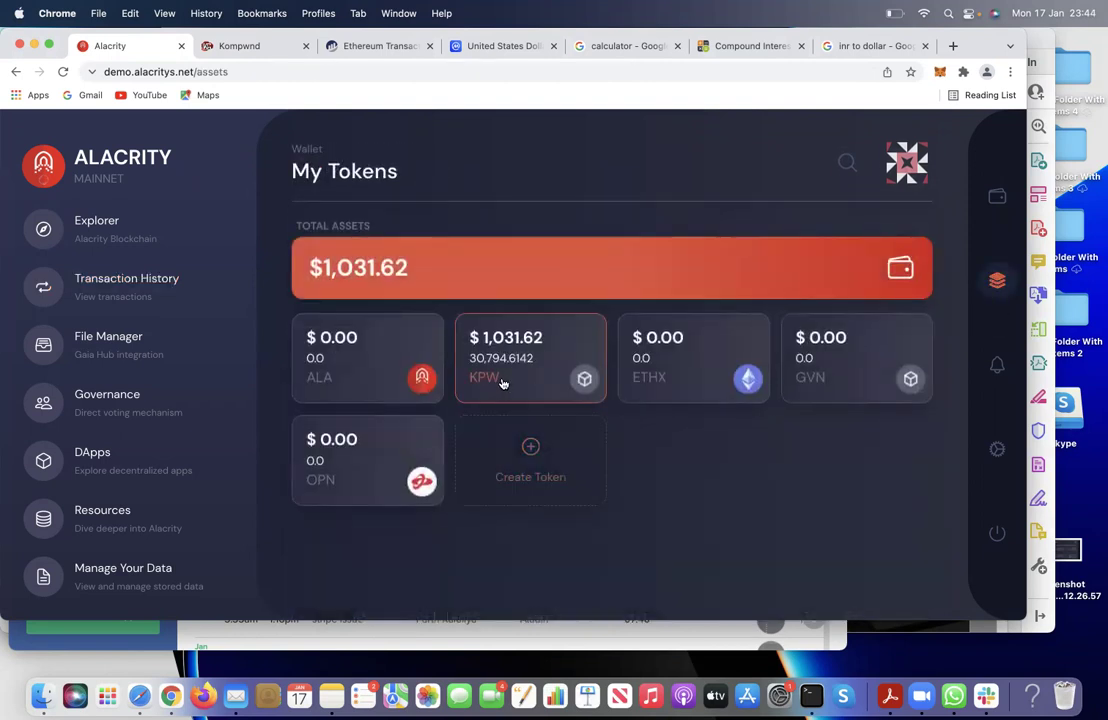
pyautogui.click(505, 380)
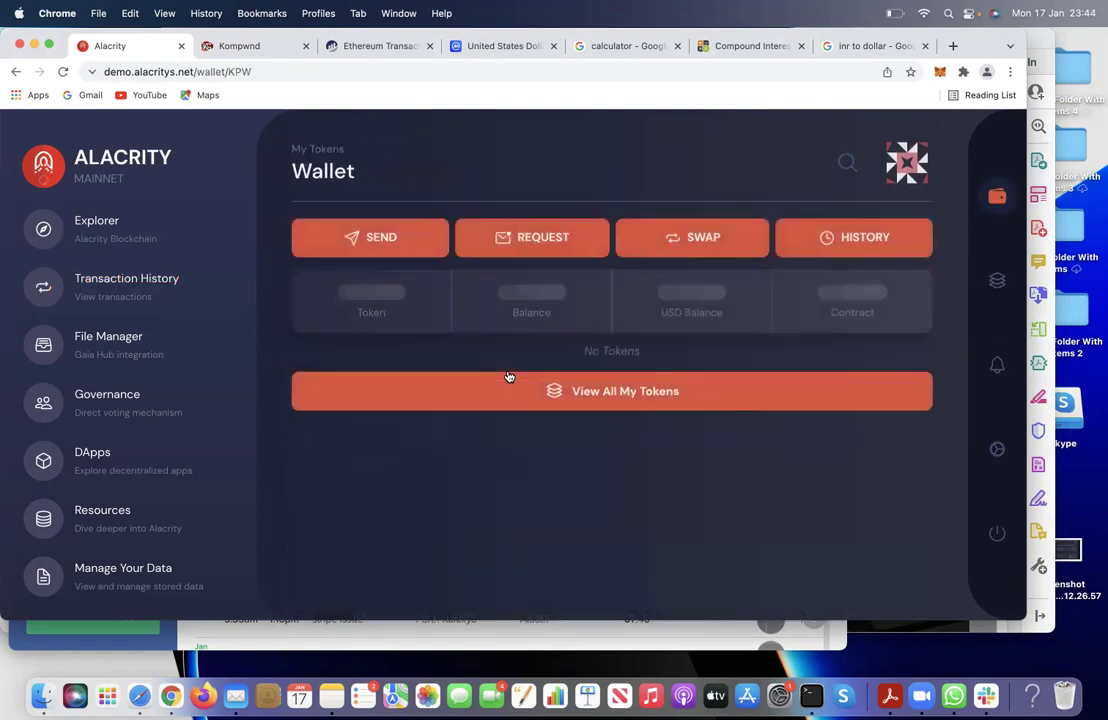
pyautogui.click(703, 243)
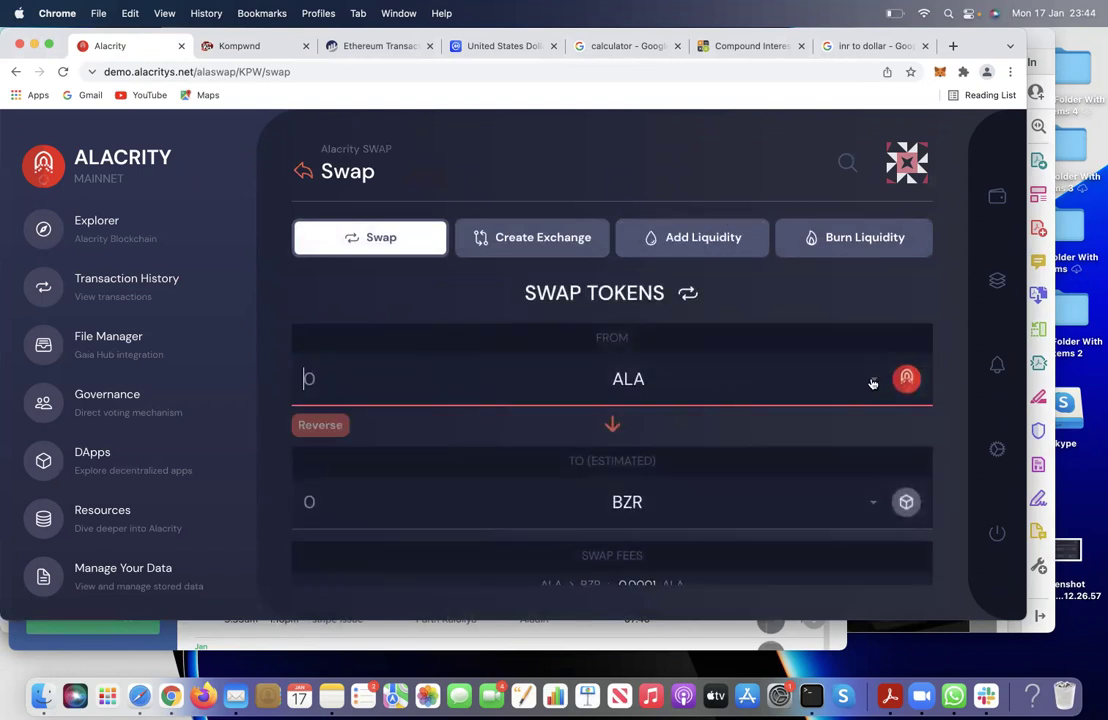
pyautogui.click(872, 383)
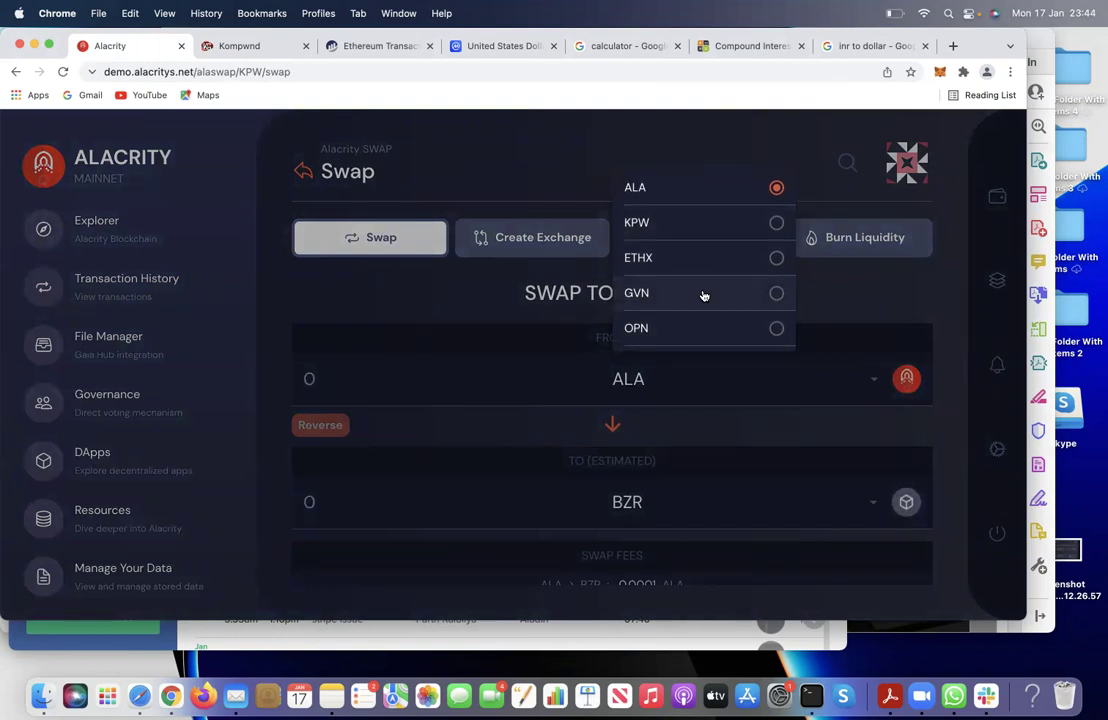
pyautogui.click(675, 222)
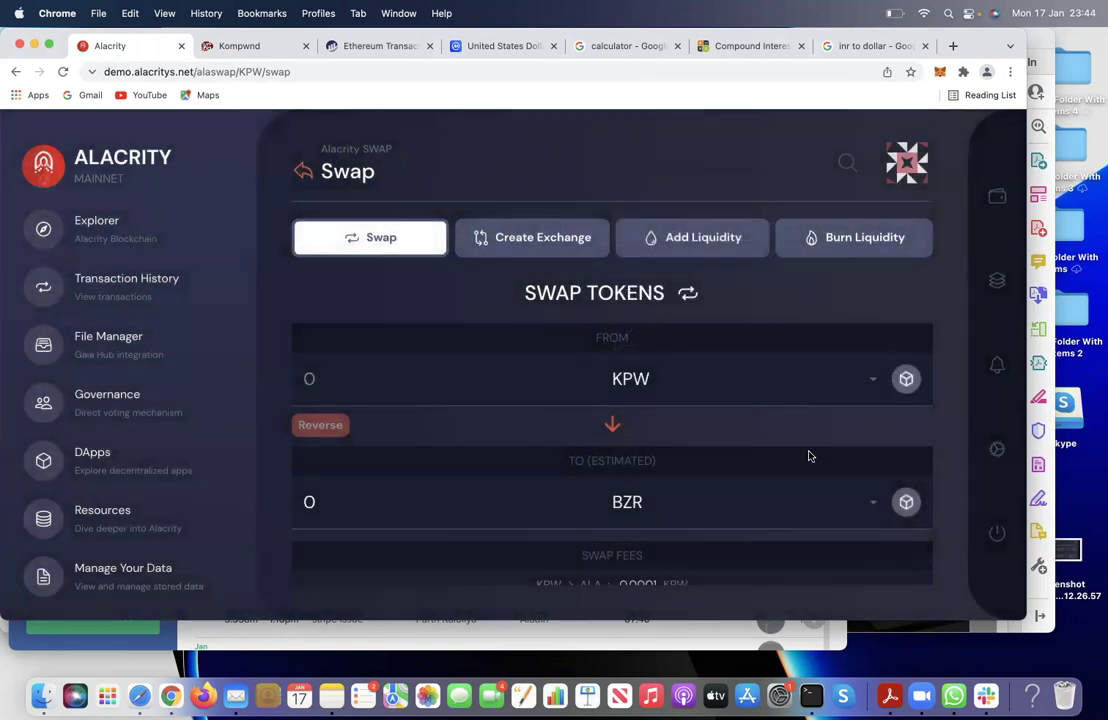
pyautogui.scroll(-2, 810, 456)
pyautogui.click(869, 421)
pyautogui.scroll(-10, 730, 505)
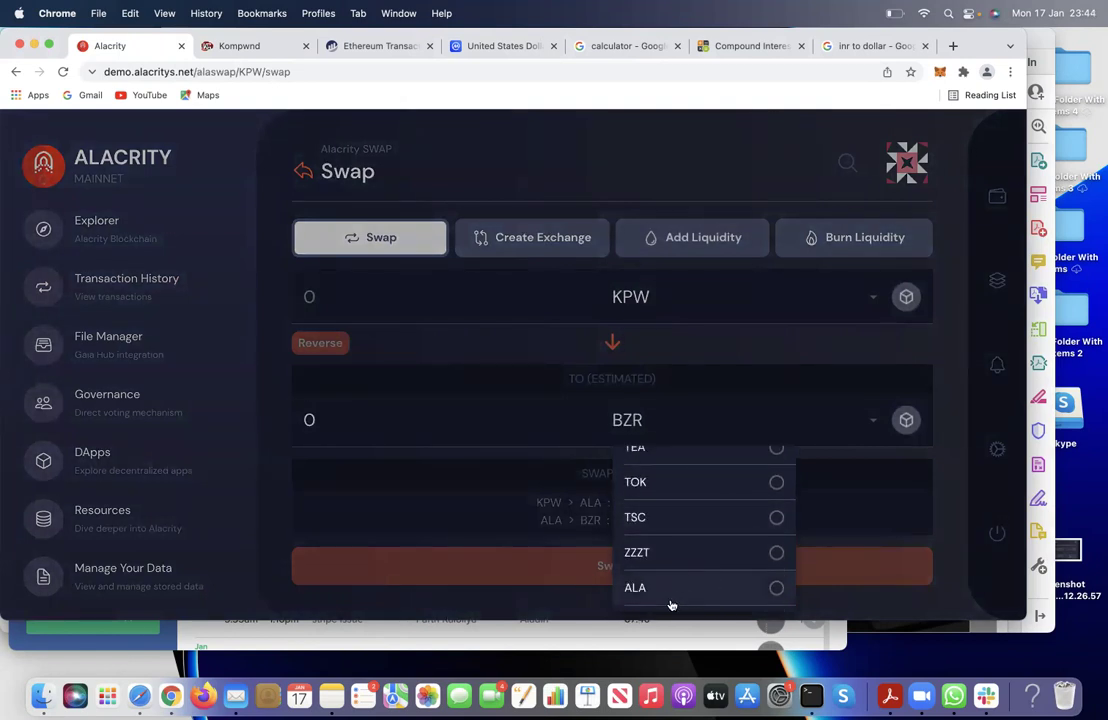
pyautogui.click(668, 591)
pyautogui.click(326, 318)
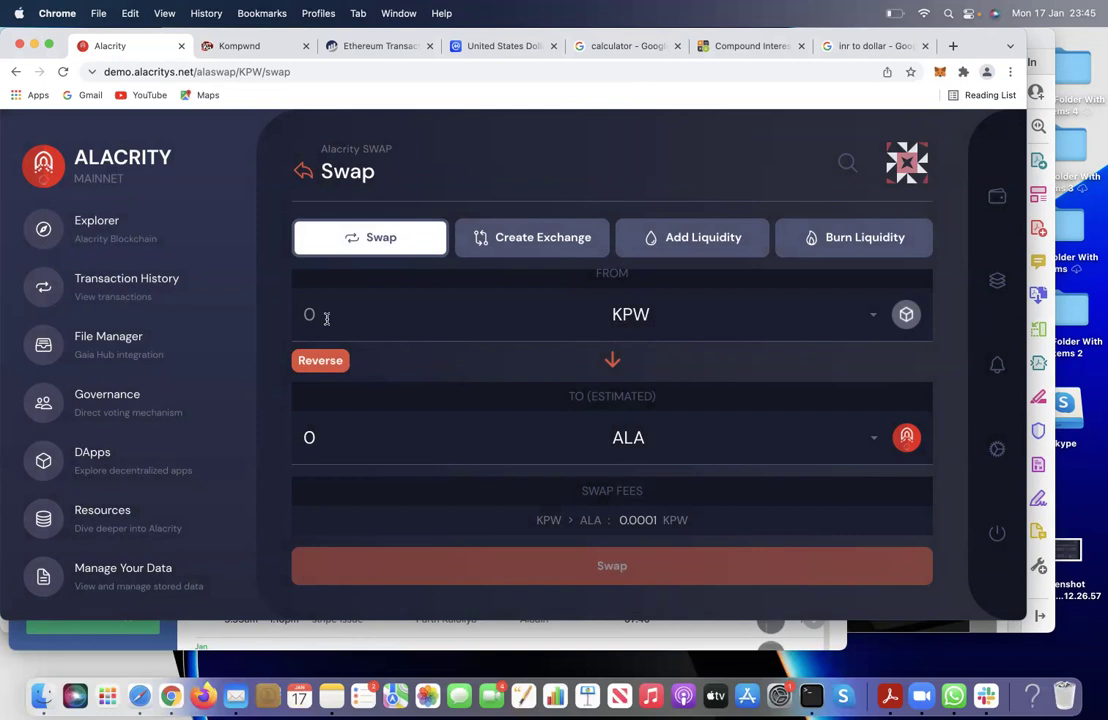
# Swap 1000 KPW, then 2000 KPW, into ALA.
pyautogui.click(326, 318)
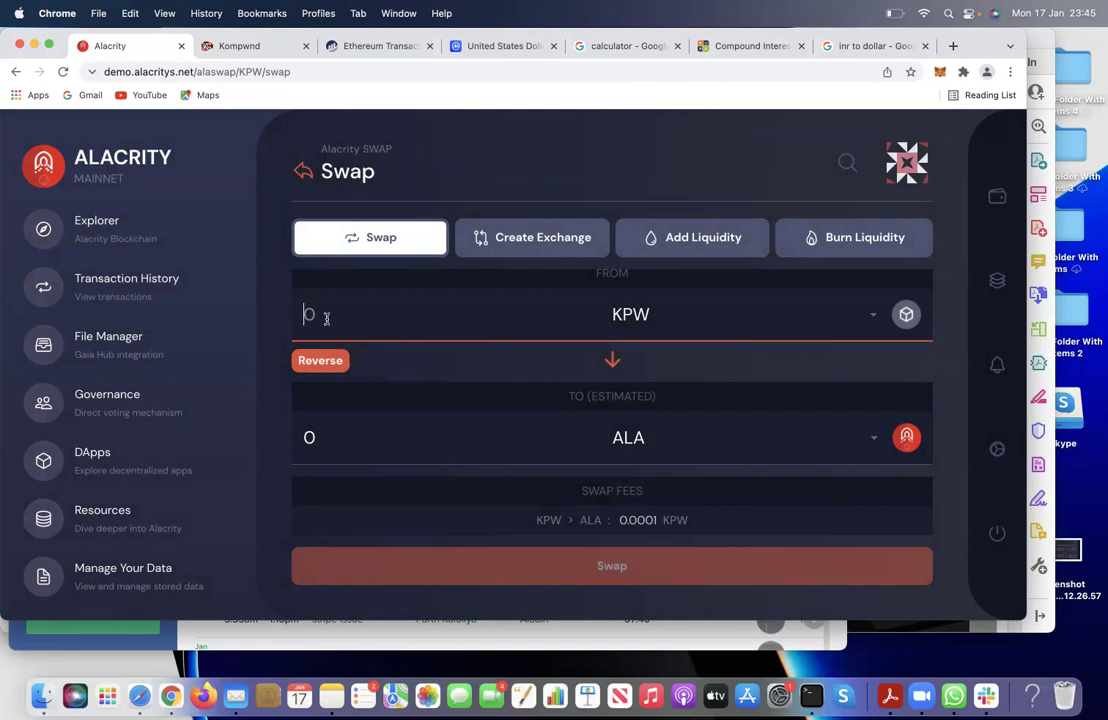
pyautogui.write('1')
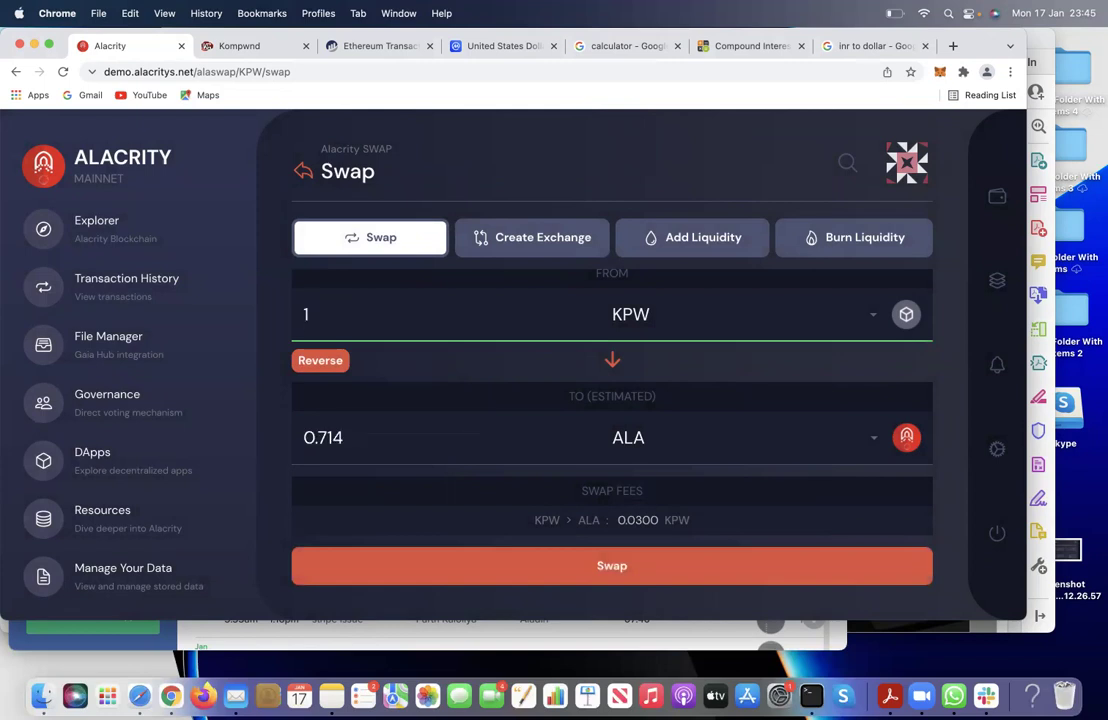
pyautogui.write('000')
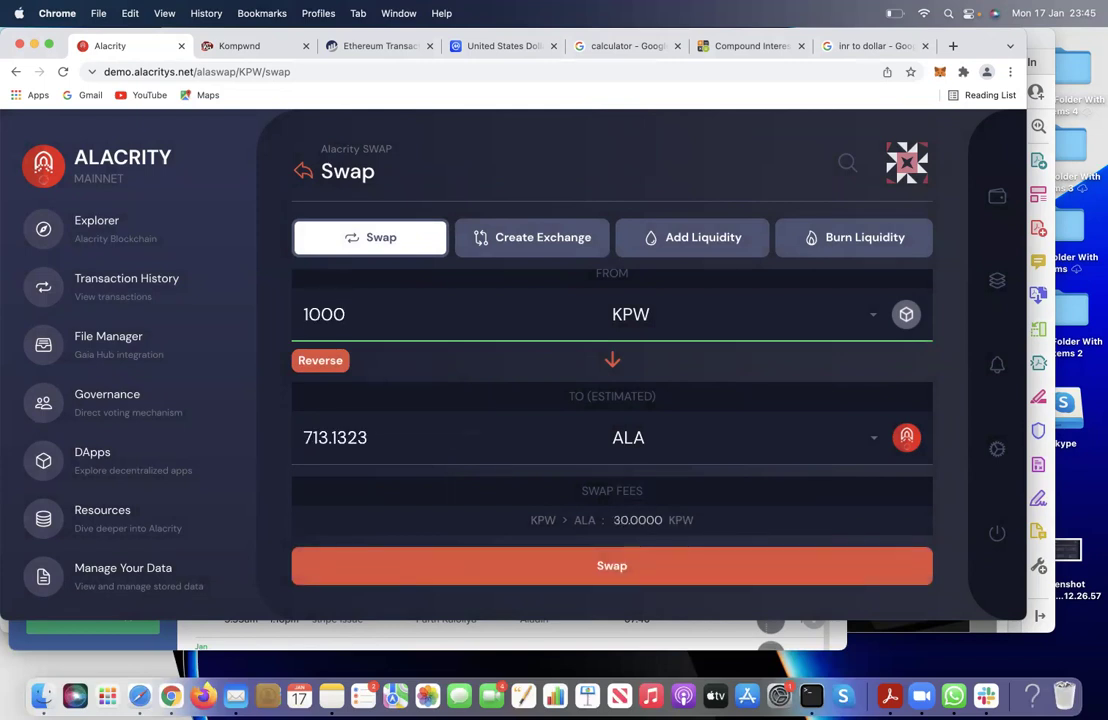
pyautogui.click(617, 568)
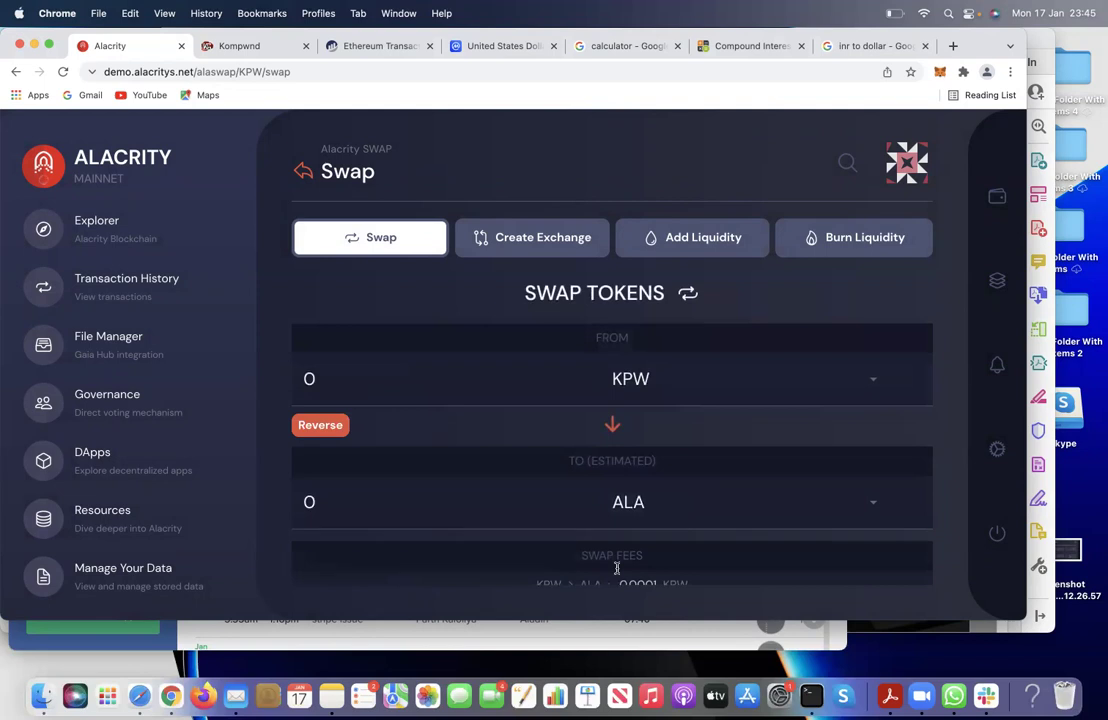
pyautogui.scroll(-2, 617, 568)
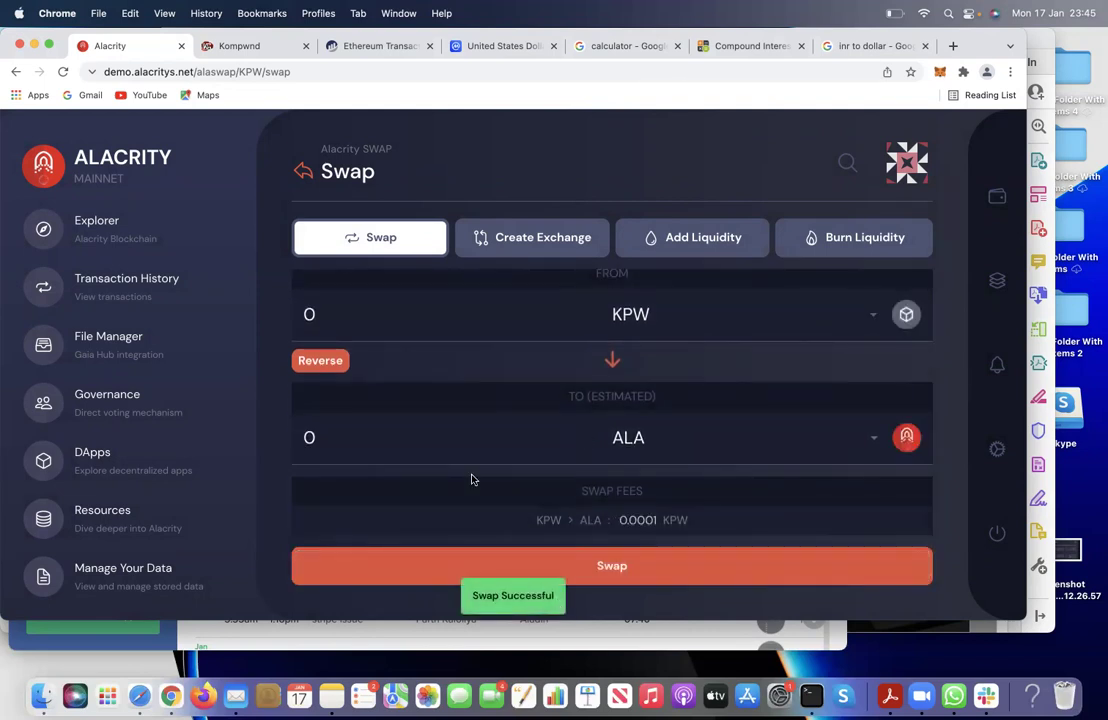
pyautogui.click(321, 315)
pyautogui.press('BackSpace')
pyautogui.write('1000')
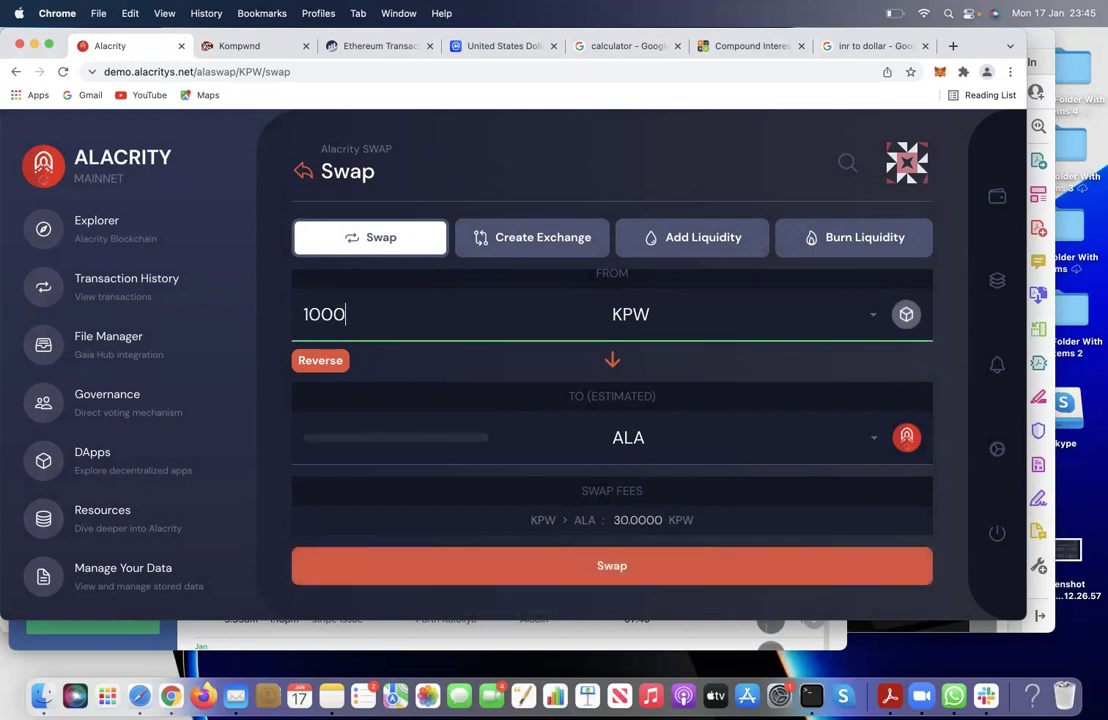
pyautogui.click(309, 315)
pyautogui.press('BackSpace')
pyautogui.write('2')
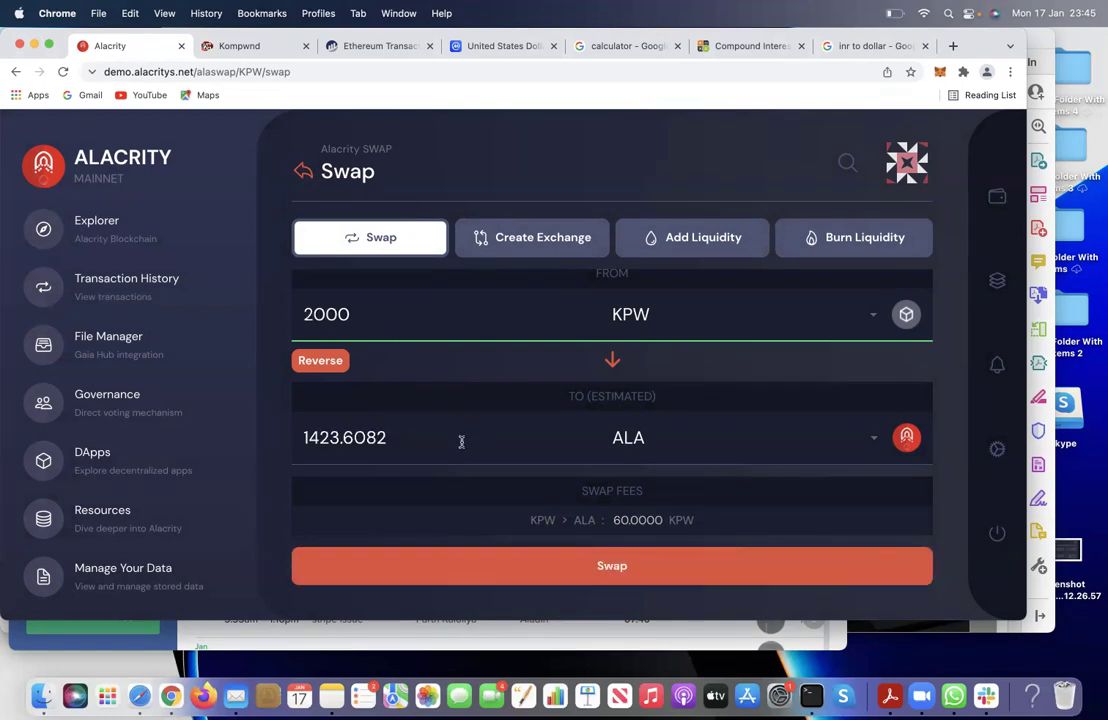
pyautogui.click(601, 566)
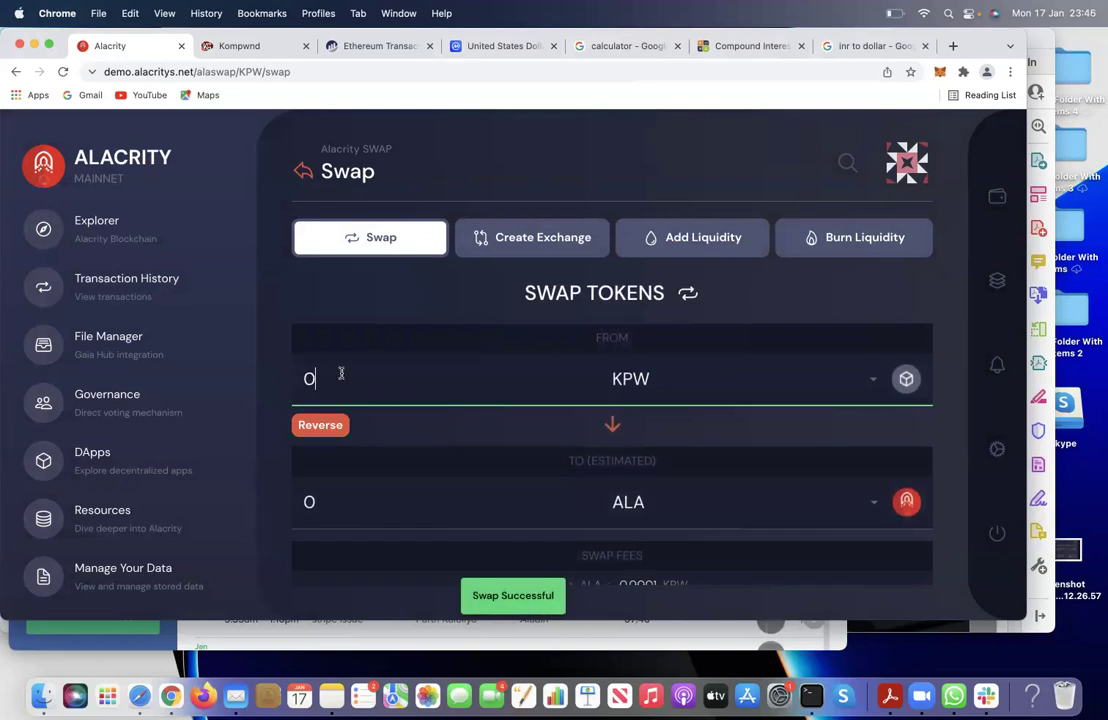
# Swap 3000 and then 4000 KPW into ALA, and bring up My Tokens.
pyautogui.write('3000')
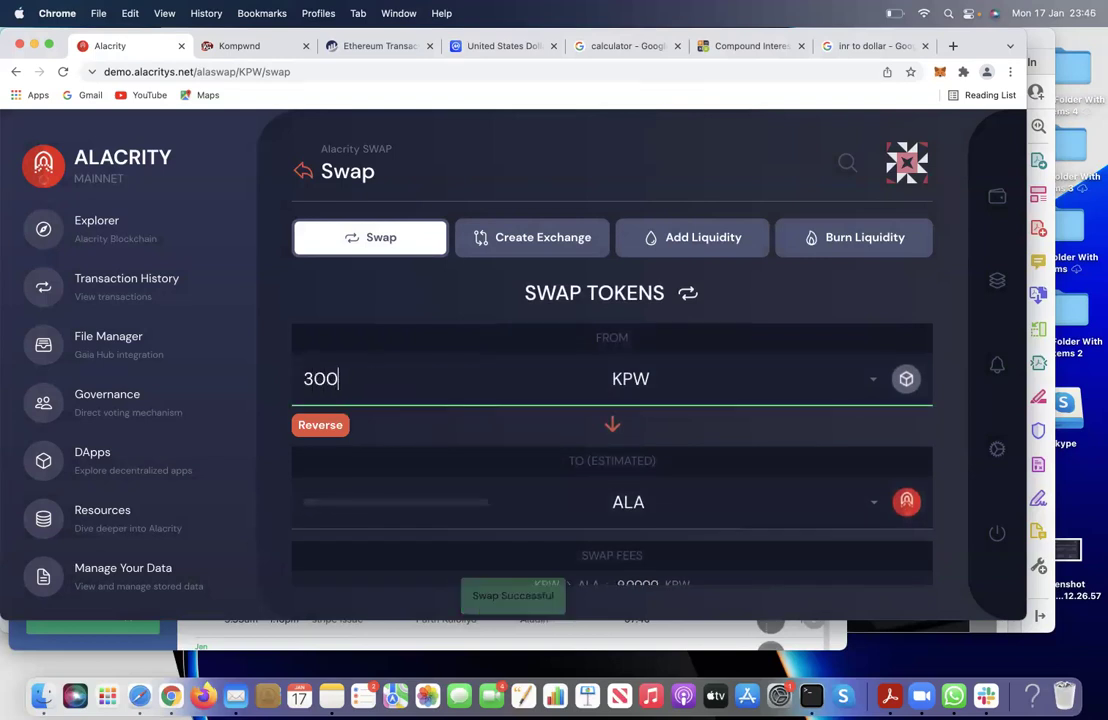
pyautogui.scroll(-3, 455, 458)
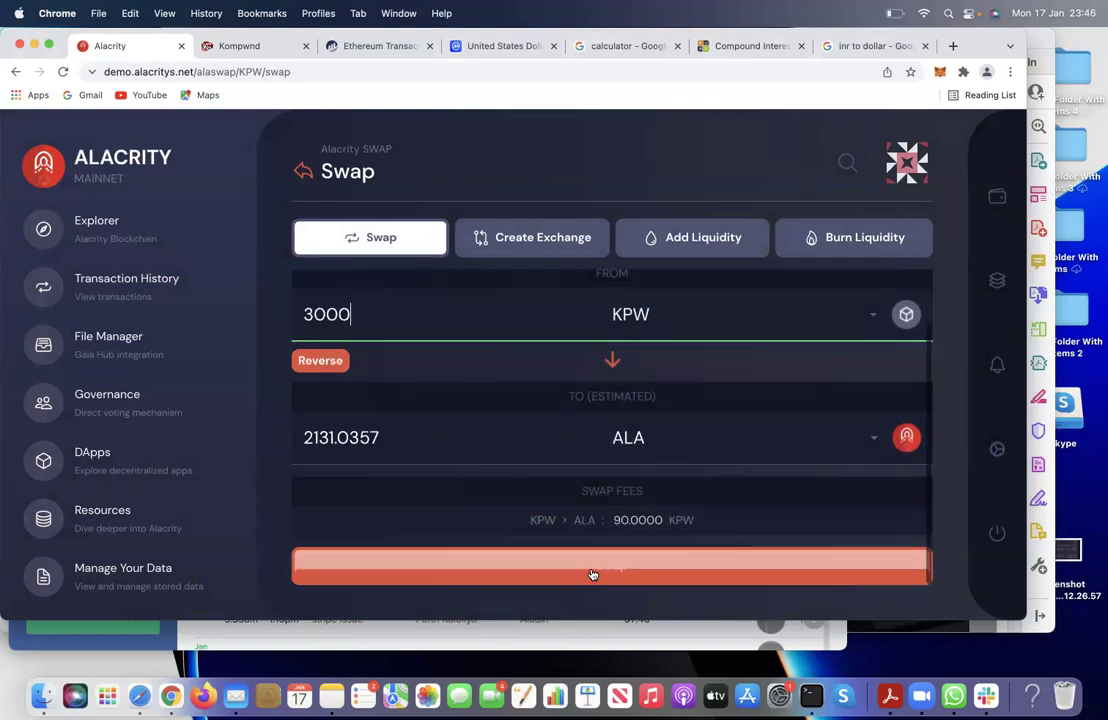
pyautogui.click(596, 566)
pyautogui.click(310, 380)
pyautogui.write('4000')
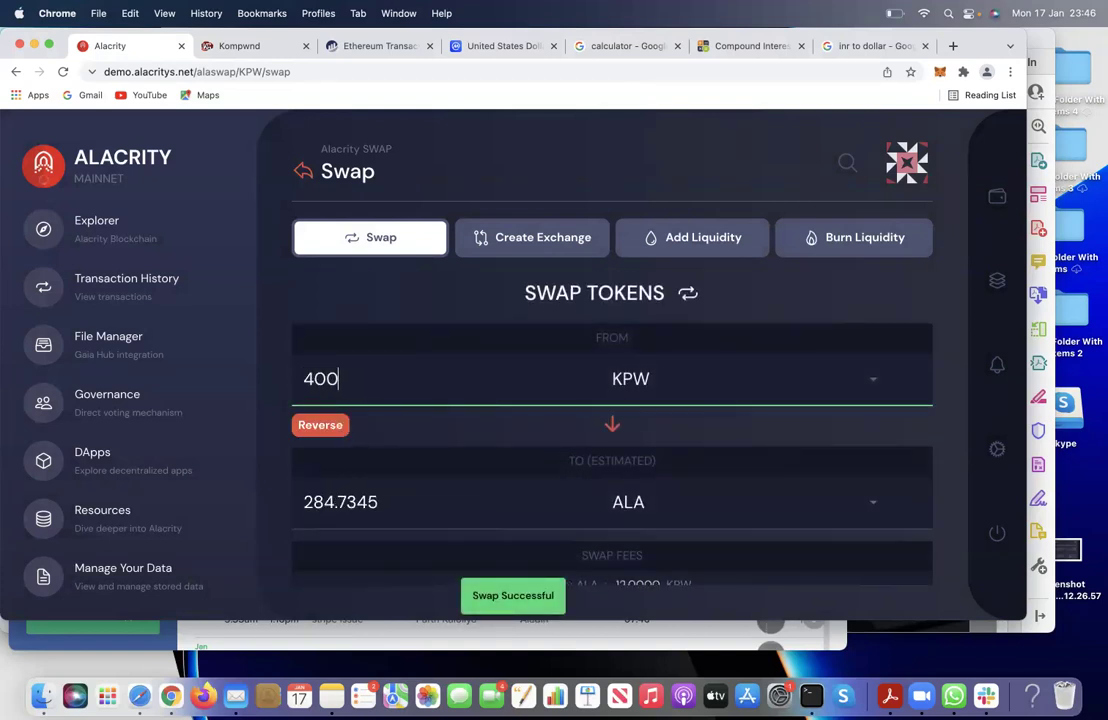
pyautogui.scroll(-3, 470, 470)
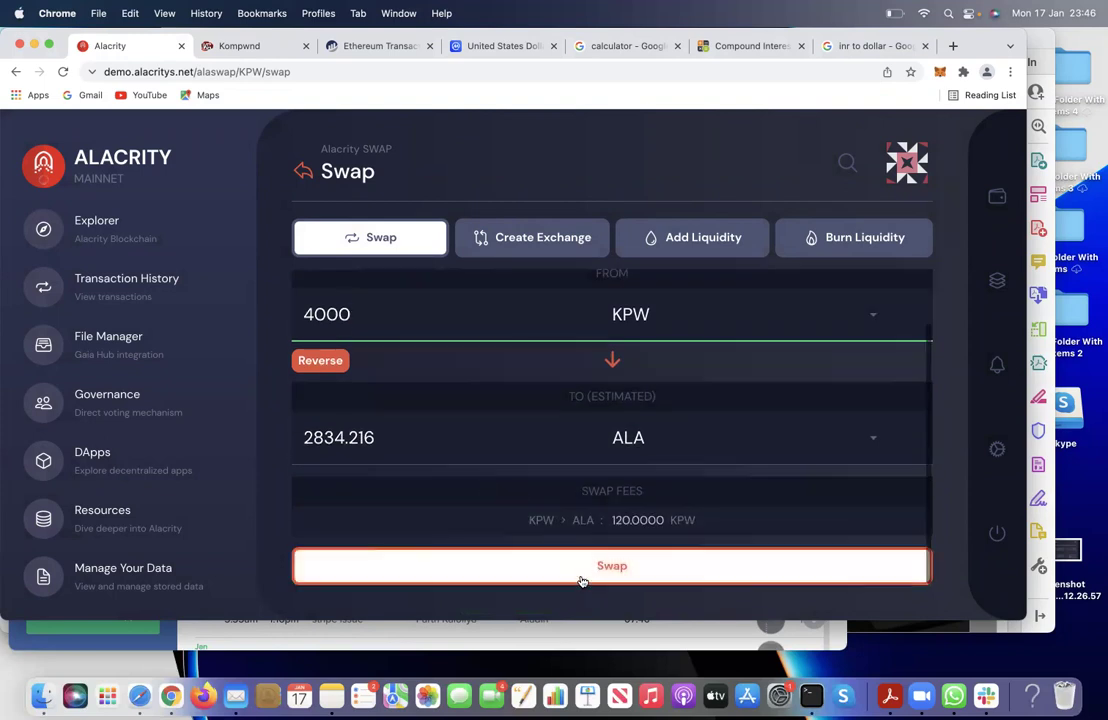
pyautogui.click(583, 567)
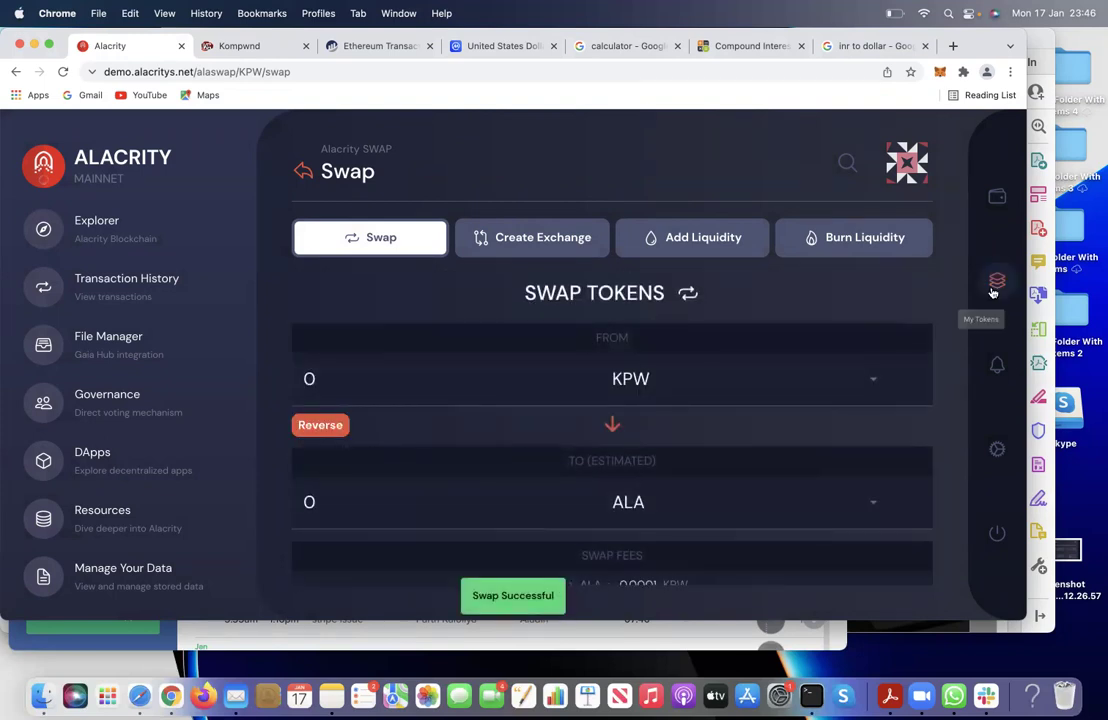
pyautogui.click(996, 279)
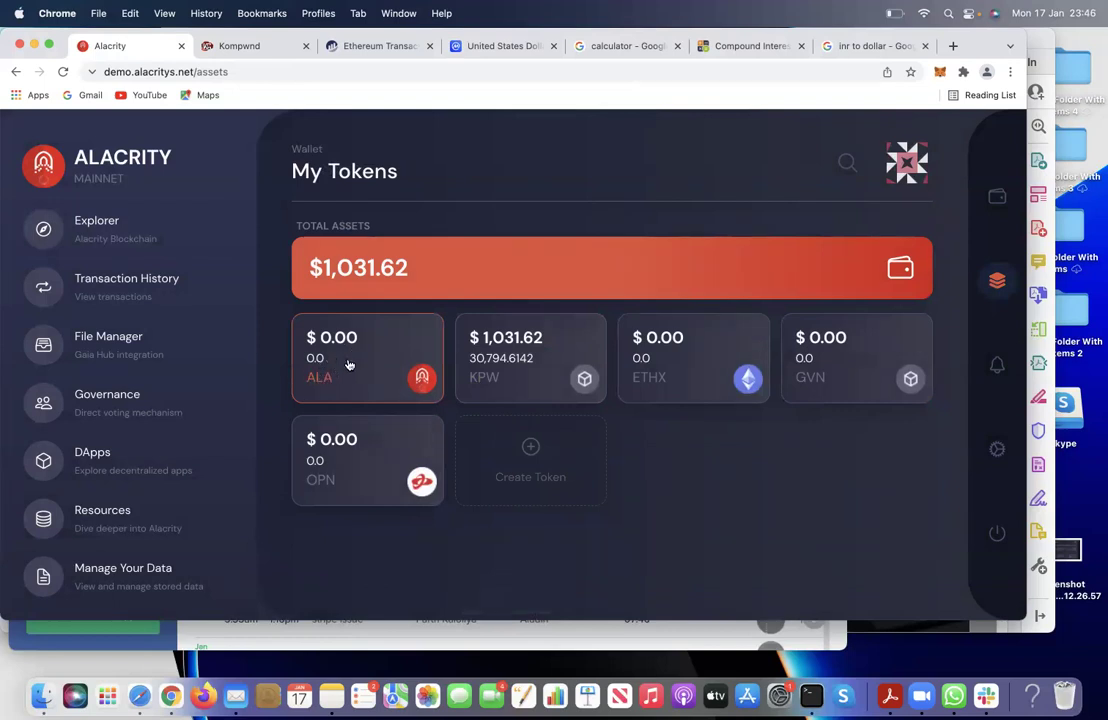
# Reload My Tokens to show 7,101.9234 ALA and 20,794.6142 KPW, then switch to Kompwnd.
pyautogui.click(62, 71)
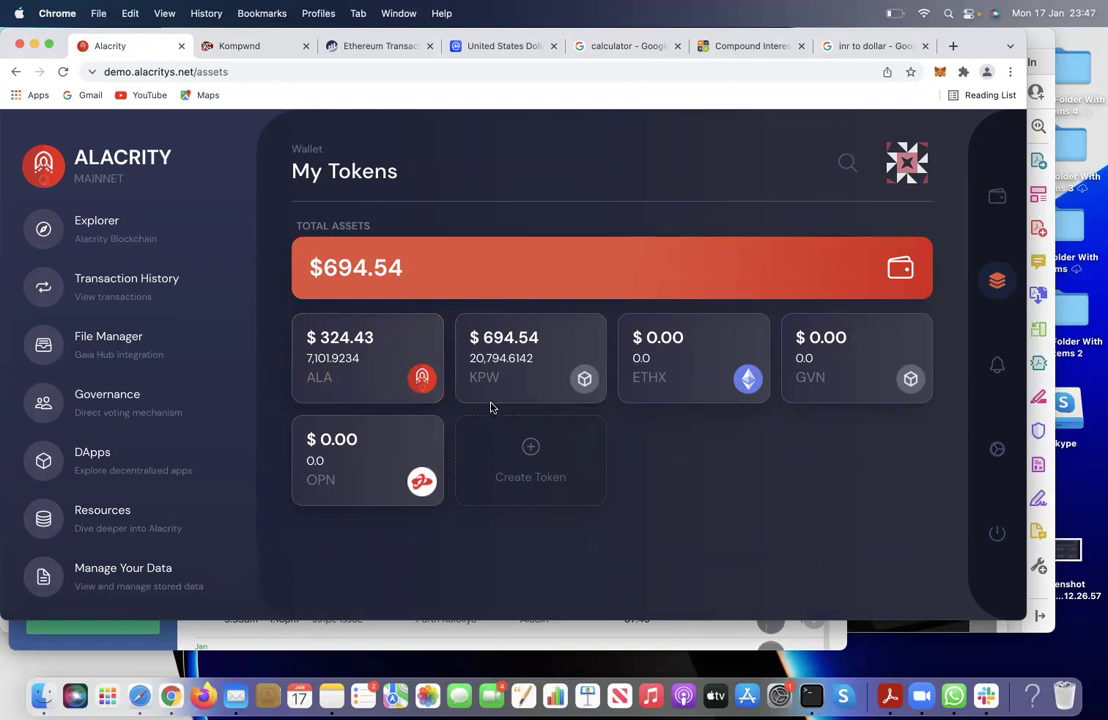
pyautogui.click(236, 47)
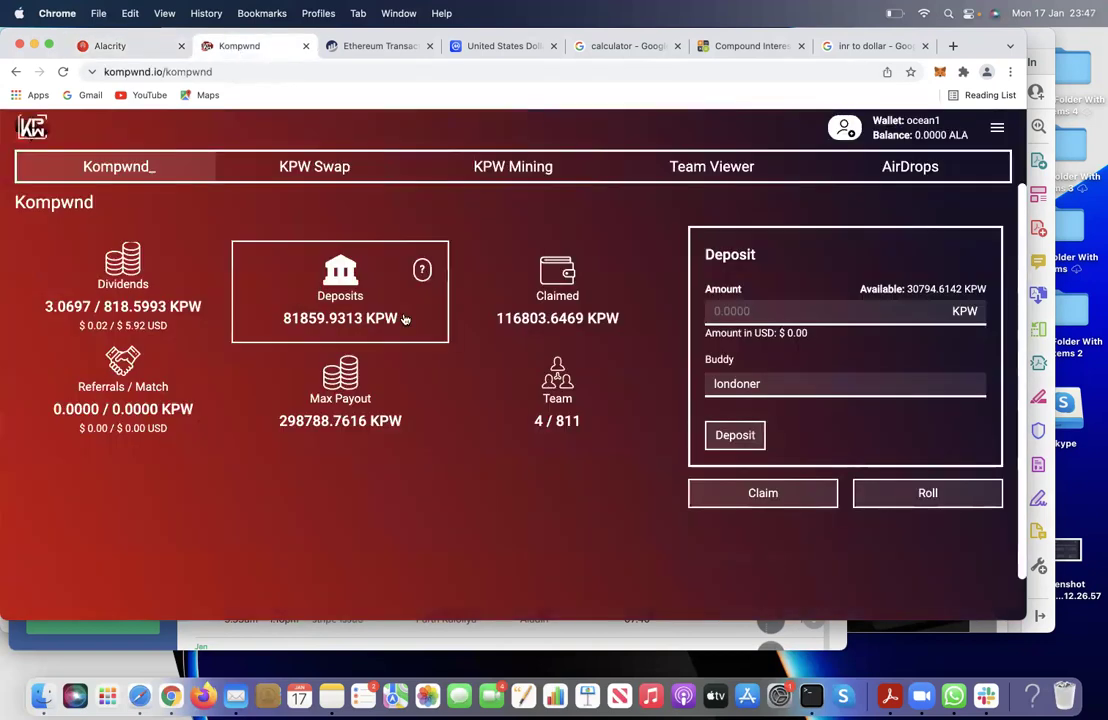
# Enter an unsubmitted 100 KPW ($0.72) deposit in Kompwnd and return to Alacrity My Tokens.
pyautogui.click(733, 312)
pyautogui.write('100')
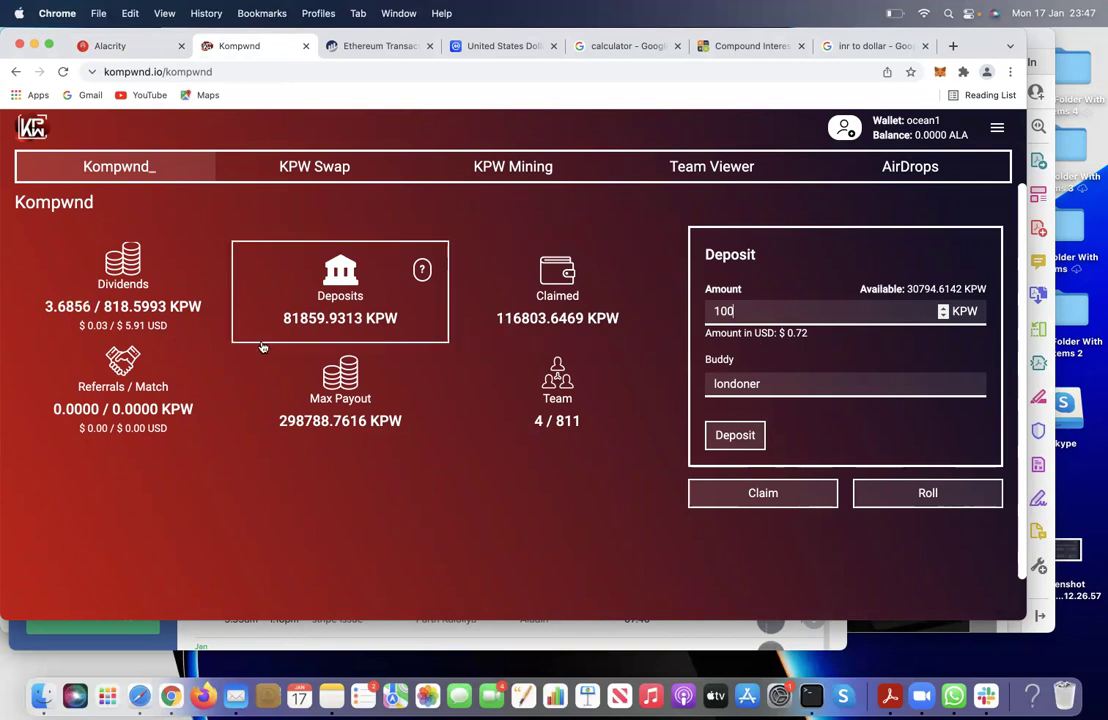
pyautogui.click(122, 45)
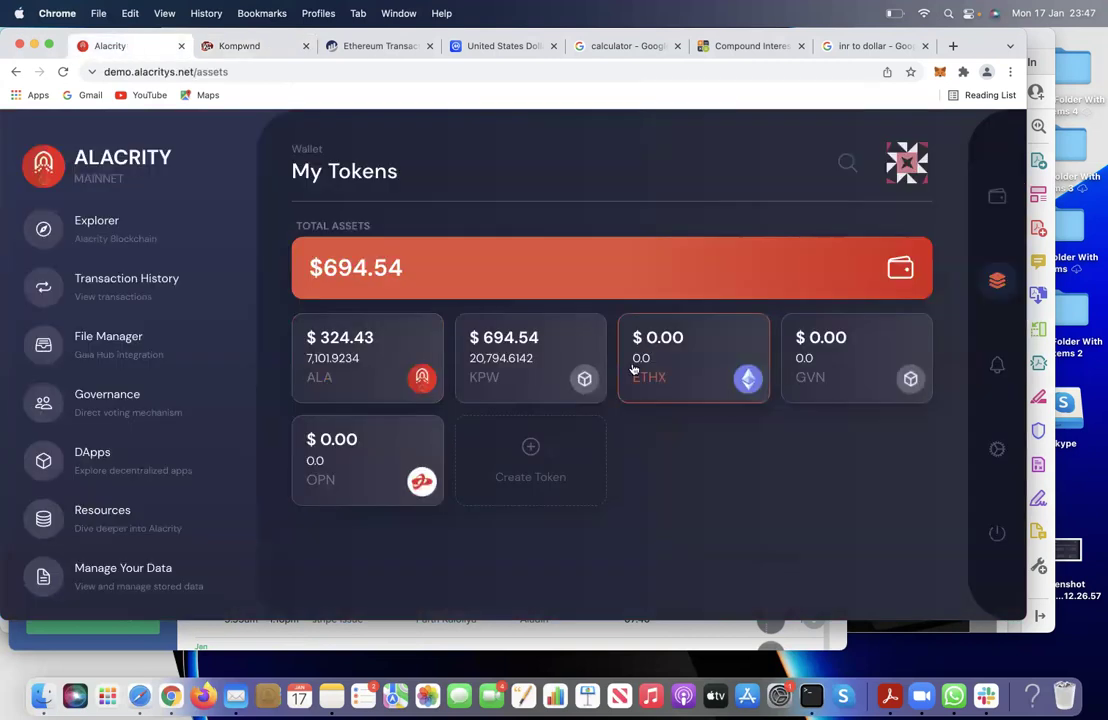
# Open the ALA wallet's swap page and choose ETHX as the token to receive.
pyautogui.click(361, 366)
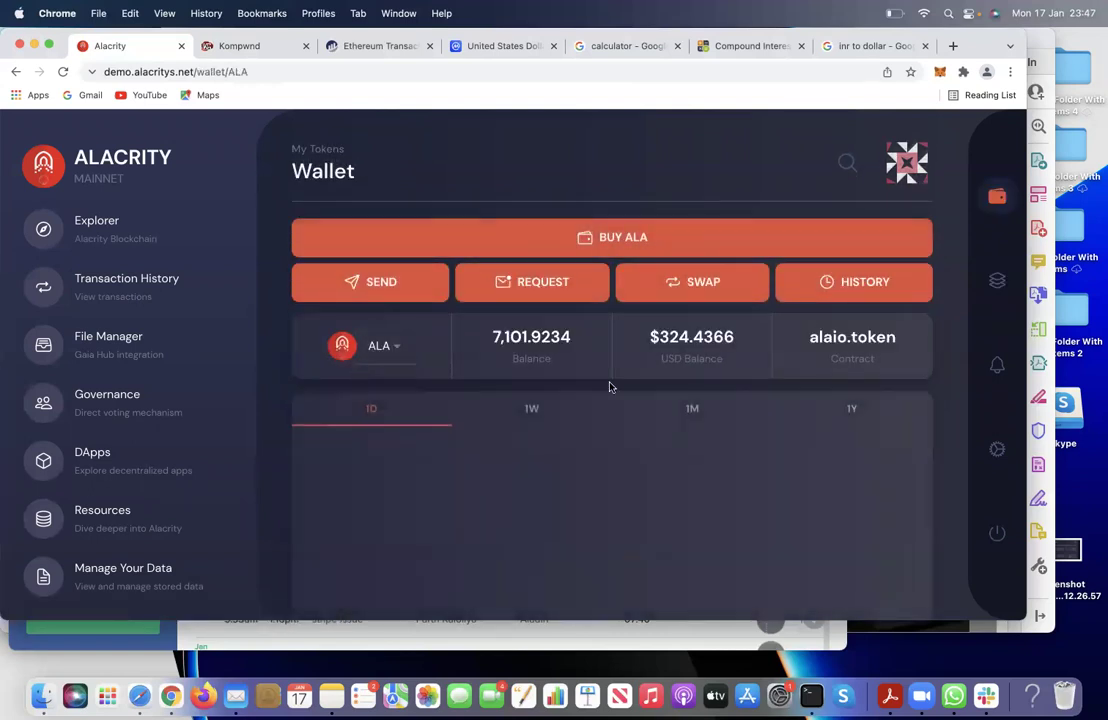
pyautogui.click(698, 287)
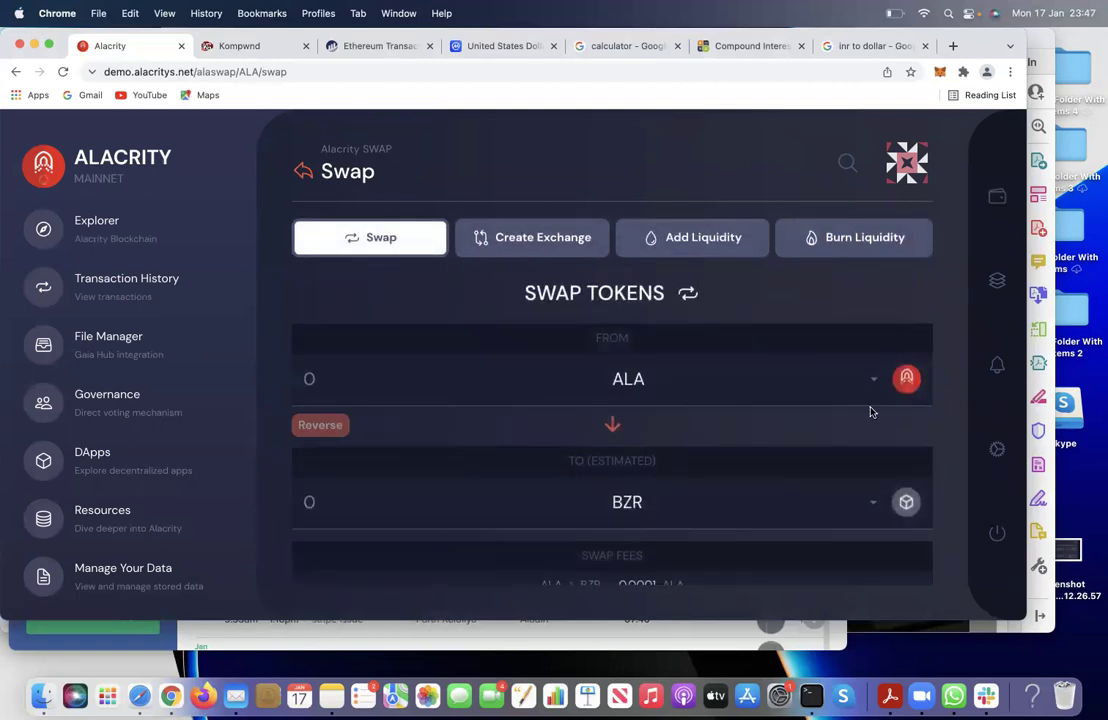
pyautogui.scroll(-2, 866, 470)
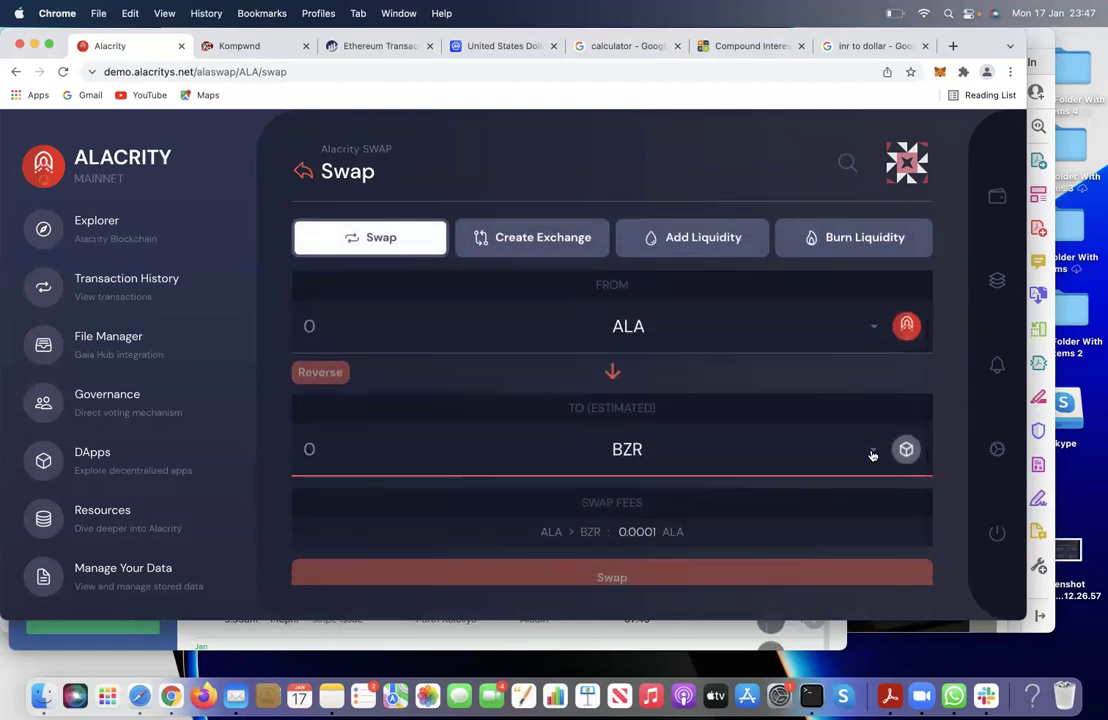
pyautogui.click(872, 453)
pyautogui.scroll(-5, 692, 522)
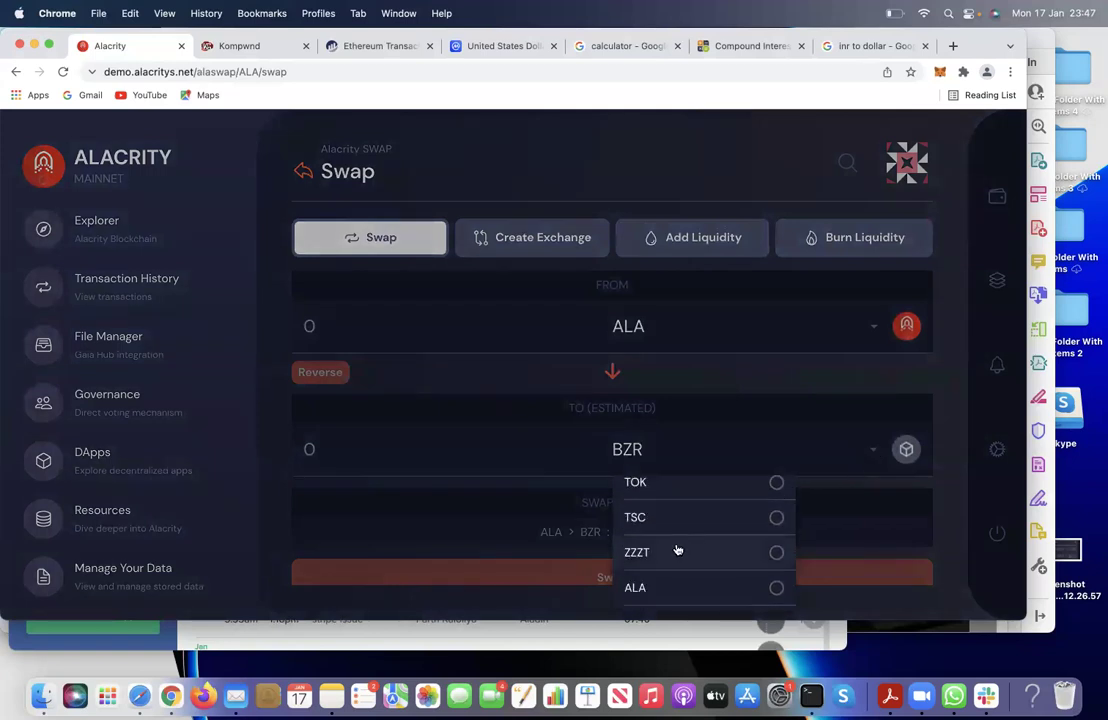
pyautogui.scroll(5, 677, 549)
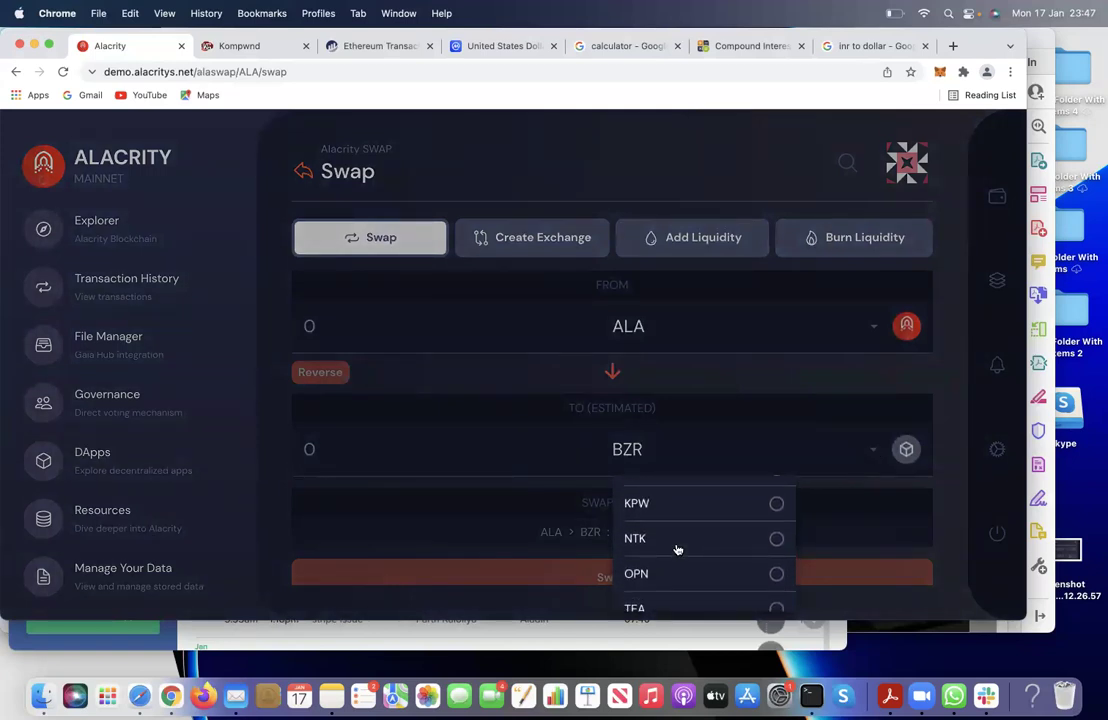
pyautogui.scroll(4, 677, 549)
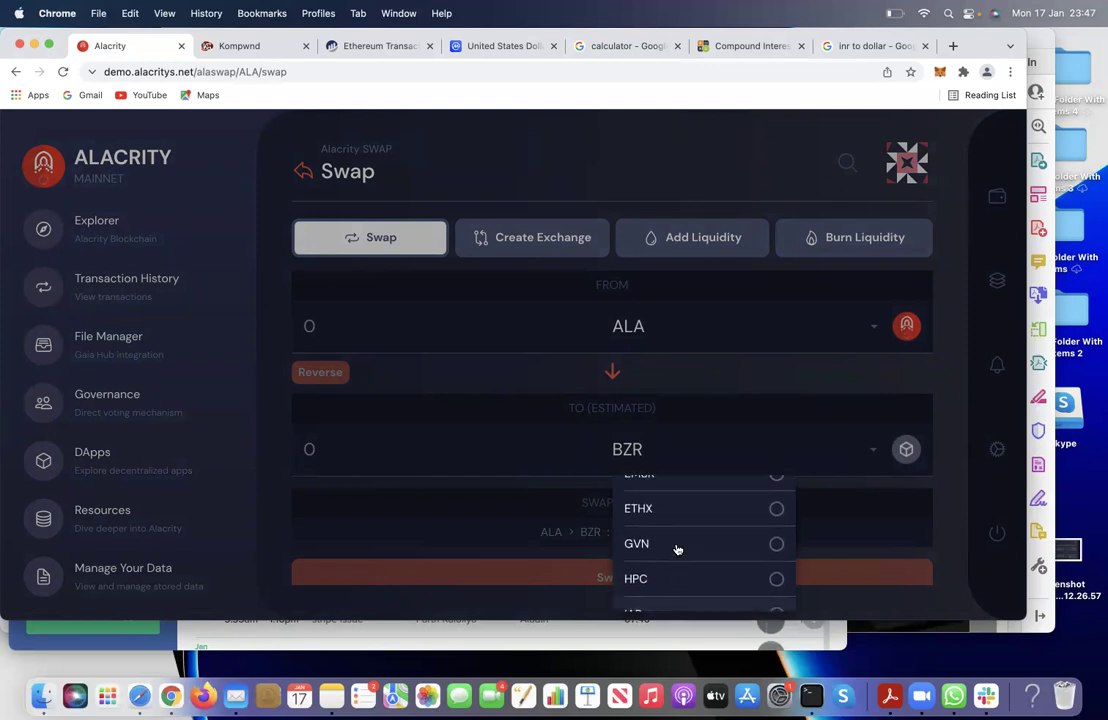
pyautogui.click(663, 528)
# Swap 2000 and then 3000 ALA into ETHX.
pyautogui.click(323, 320)
pyautogui.write('2')
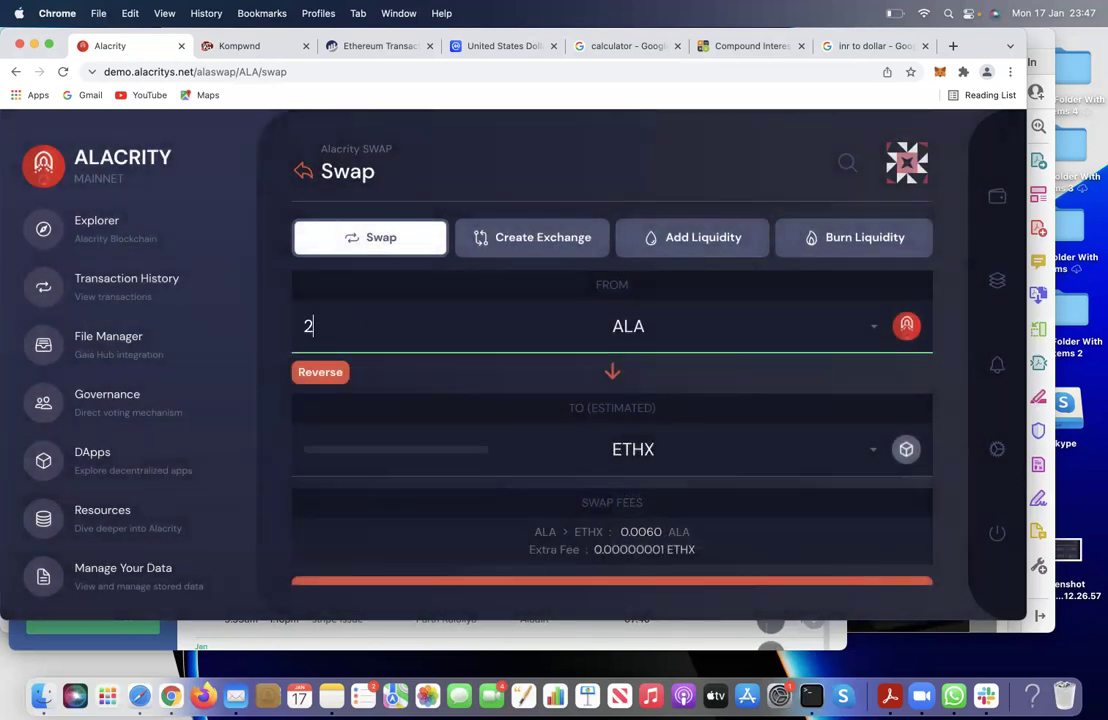
pyautogui.write('000')
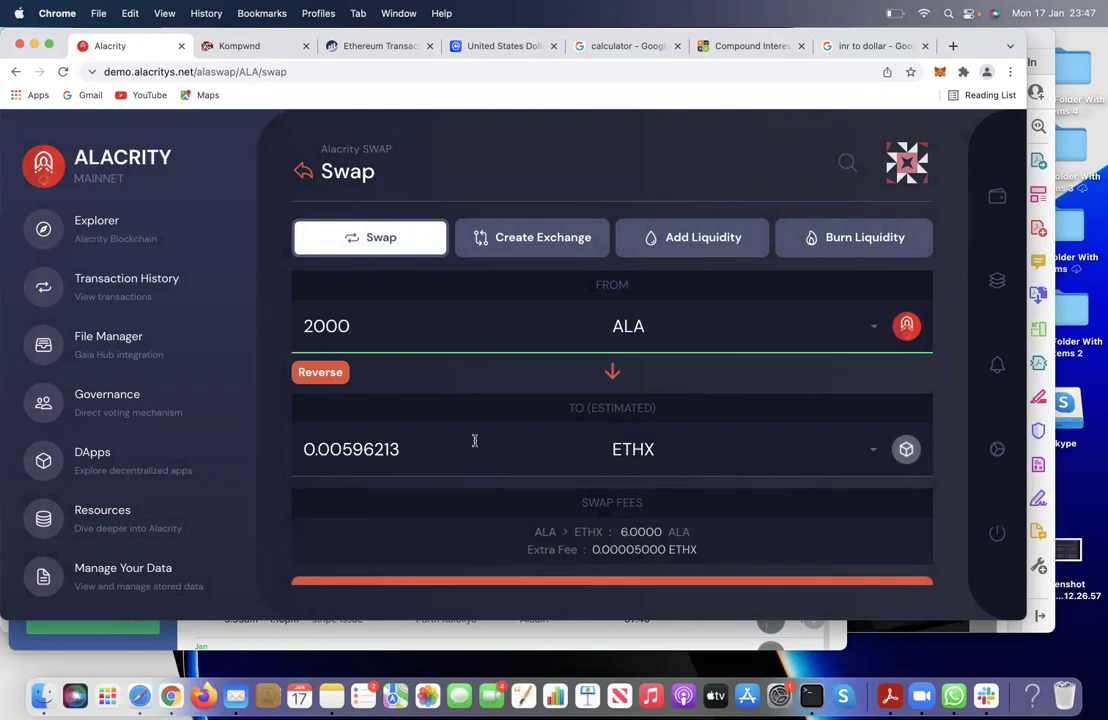
pyautogui.scroll(-1, 510, 450)
pyautogui.click(583, 568)
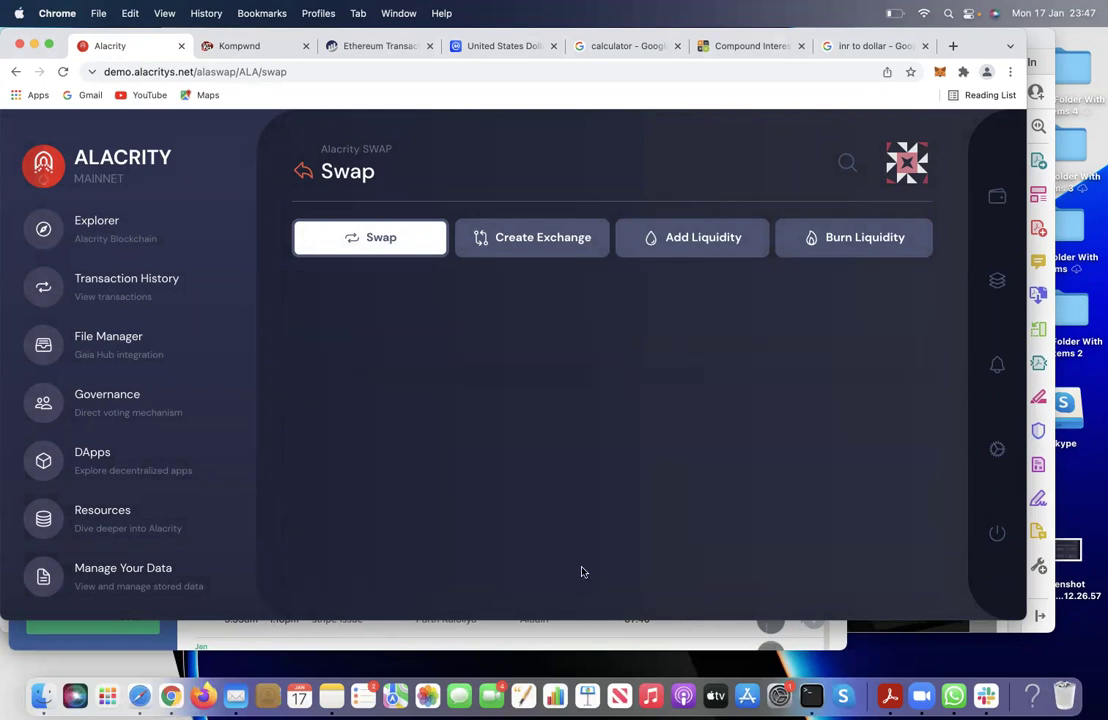
pyautogui.click(341, 384)
pyautogui.write('300')
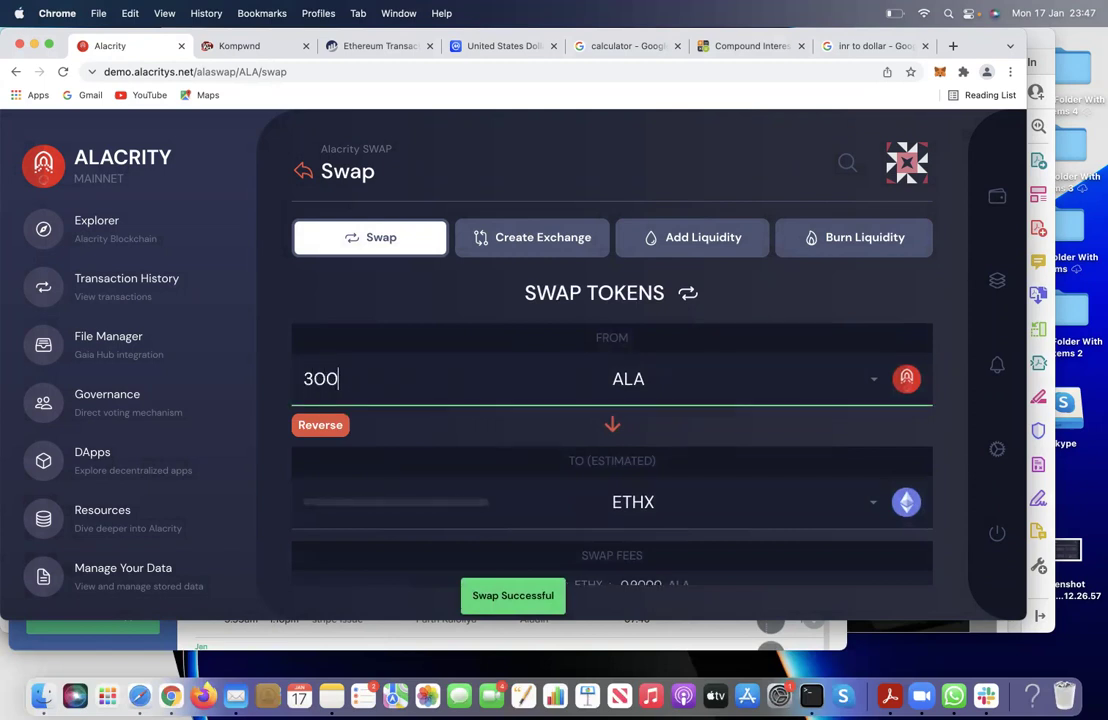
pyautogui.write('0')
pyautogui.scroll(-2, 477, 492)
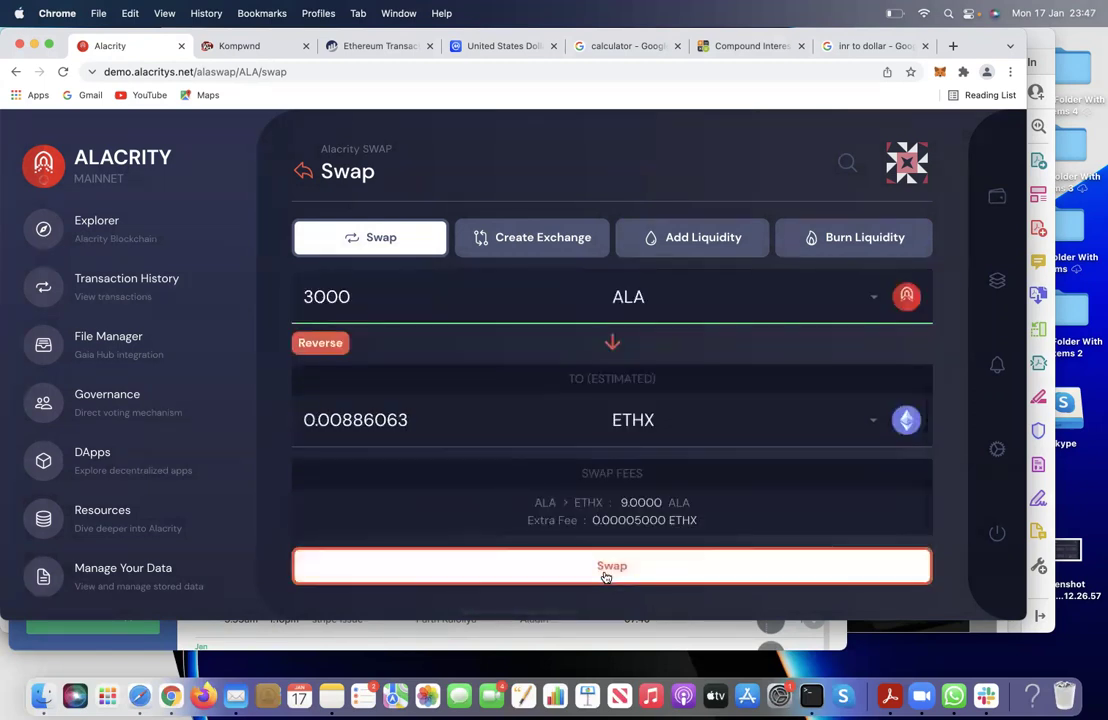
pyautogui.click(605, 567)
# Swap another 2000 ALA into ETHX.
pyautogui.click(346, 378)
pyautogui.press('BackSpace')
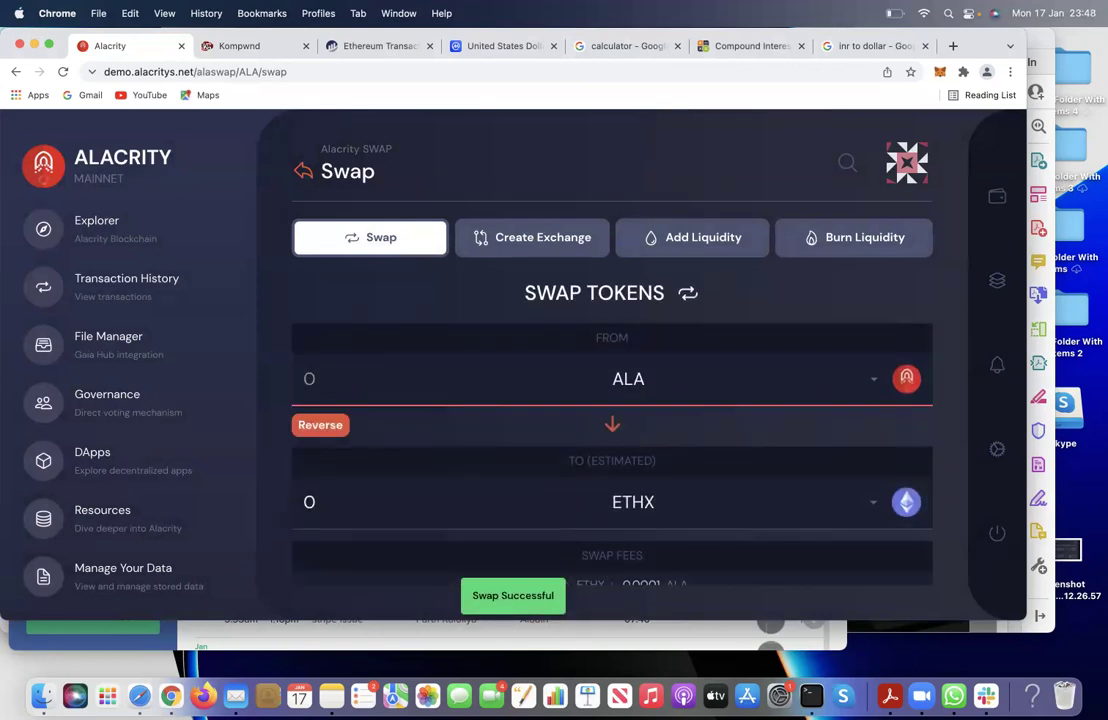
pyautogui.write('1000')
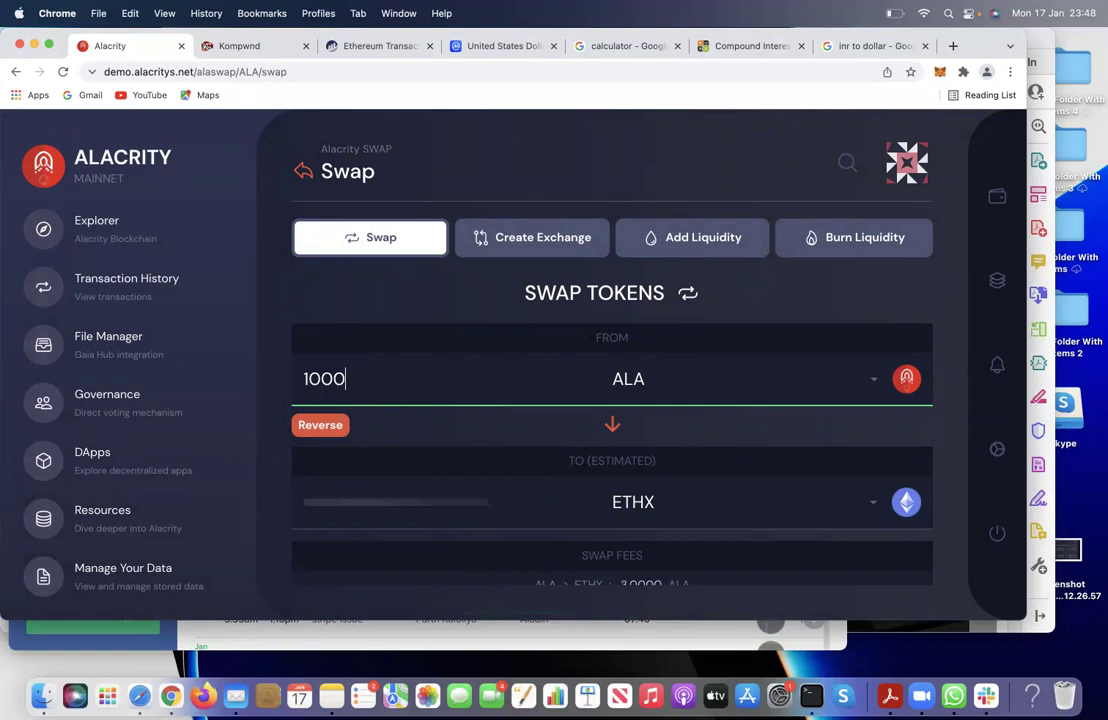
pyautogui.click(307, 380)
pyautogui.press('BackSpace')
pyautogui.write('2')
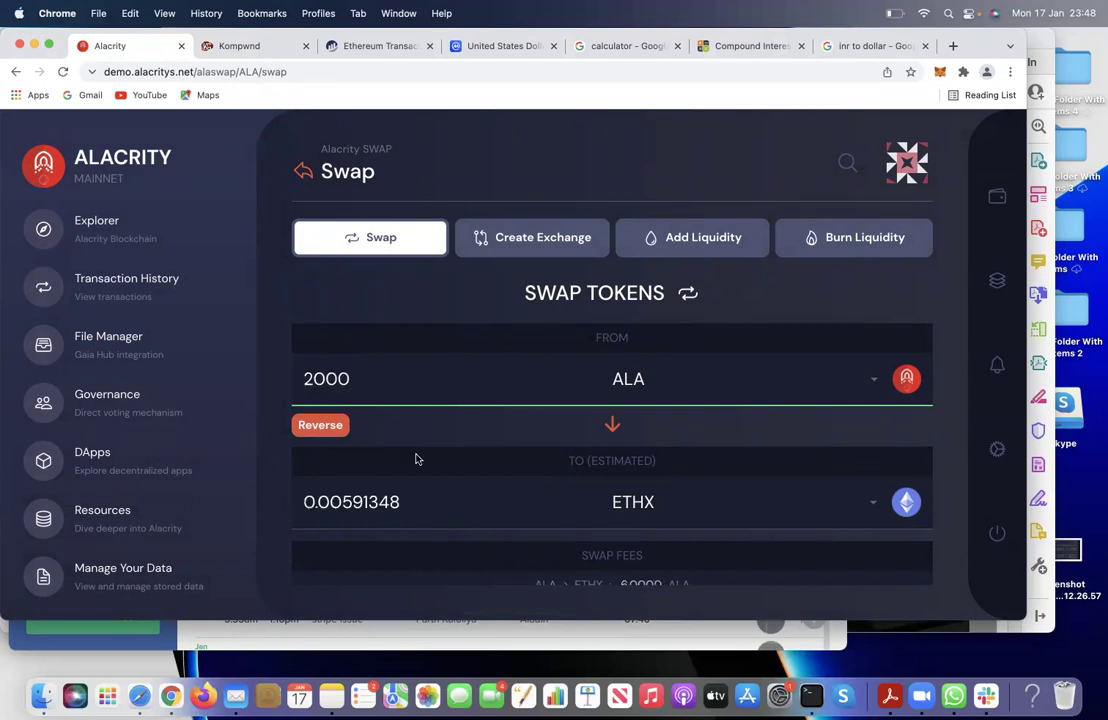
pyautogui.scroll(-2, 592, 560)
pyautogui.click(592, 563)
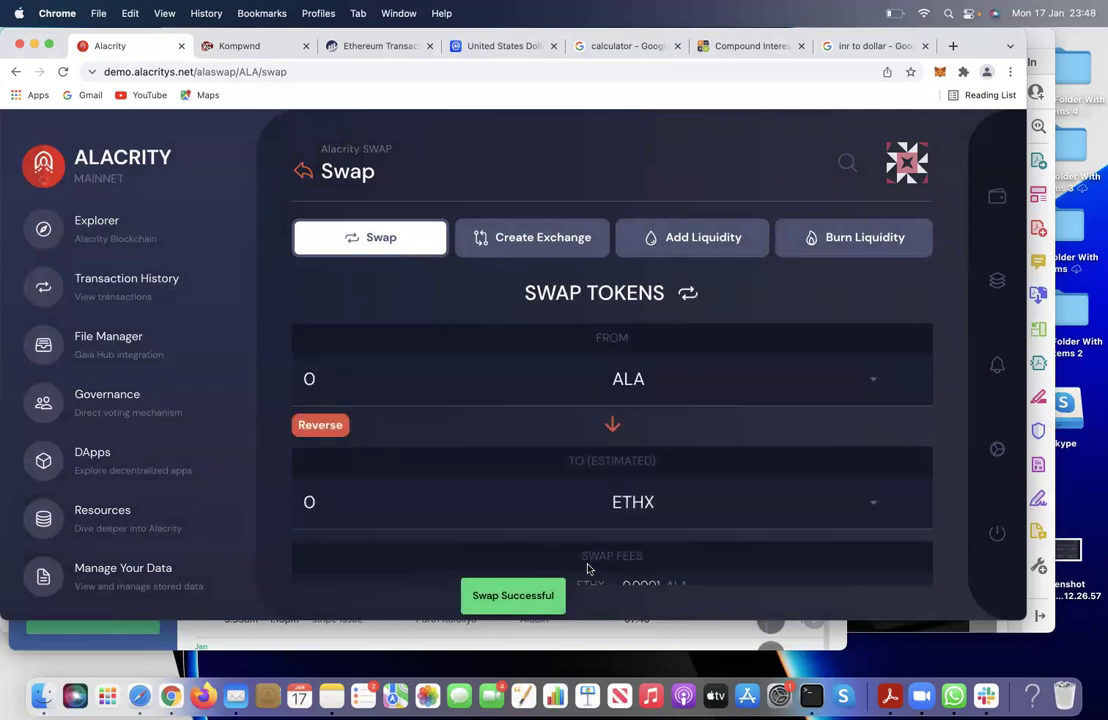
# Attempt a 500 ALA swap to ETHX, which fails with an overdrawn-balance error.
pyautogui.click(341, 385)
pyautogui.press('BackSpace')
pyautogui.write('500')
pyautogui.scroll(-2, 545, 450)
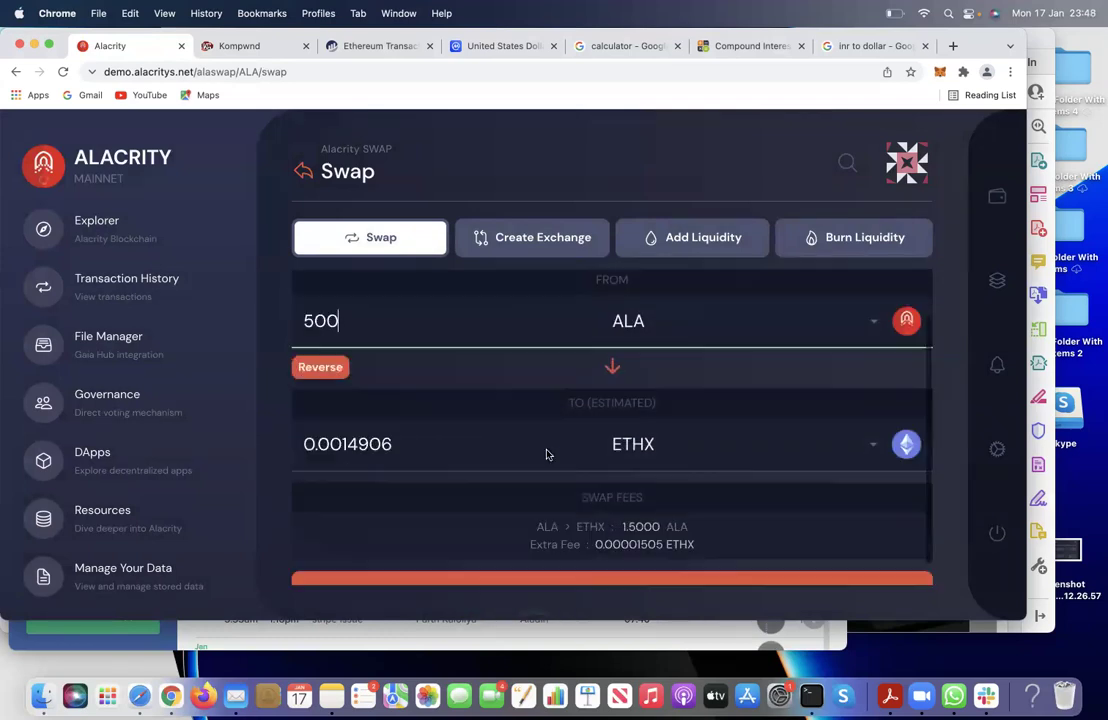
pyautogui.click(580, 563)
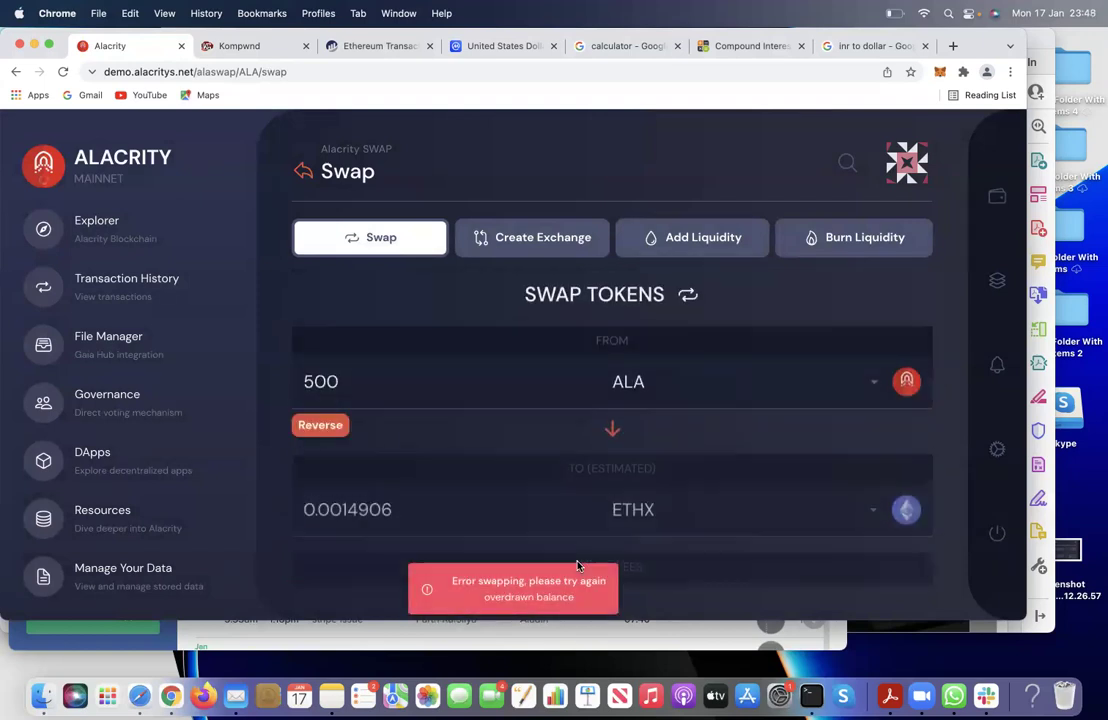
# Open the ETHX wallet from My Tokens, showing 0.02073624 ETHX worth $79.4208.
pyautogui.click(999, 287)
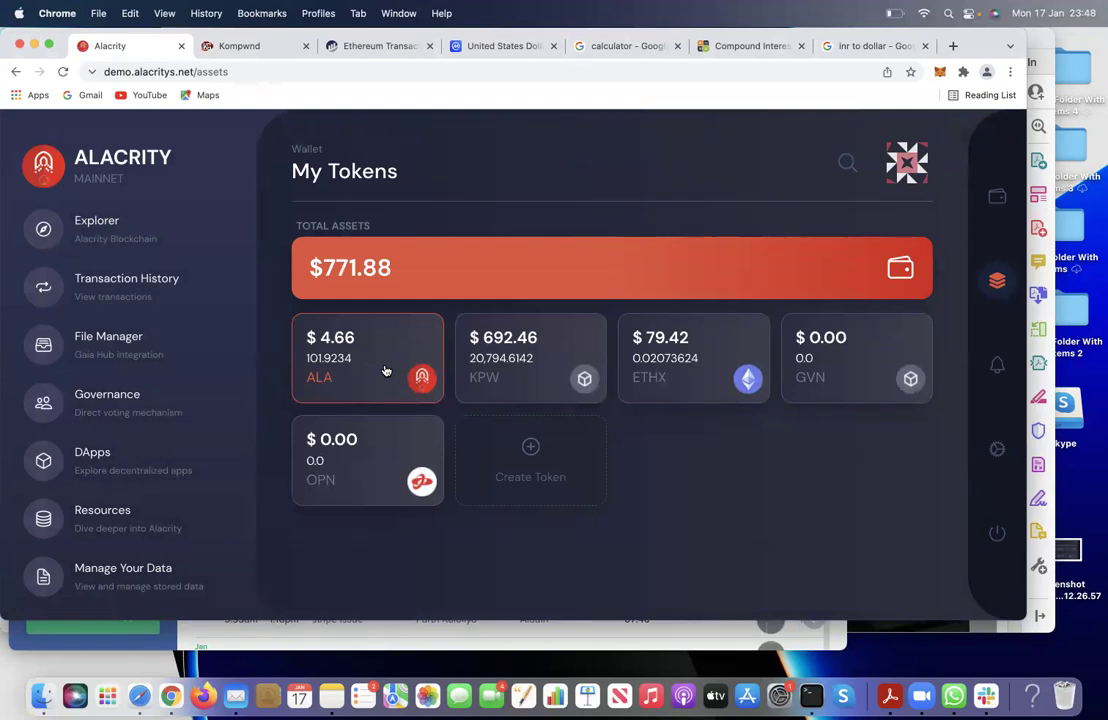
pyautogui.click(680, 370)
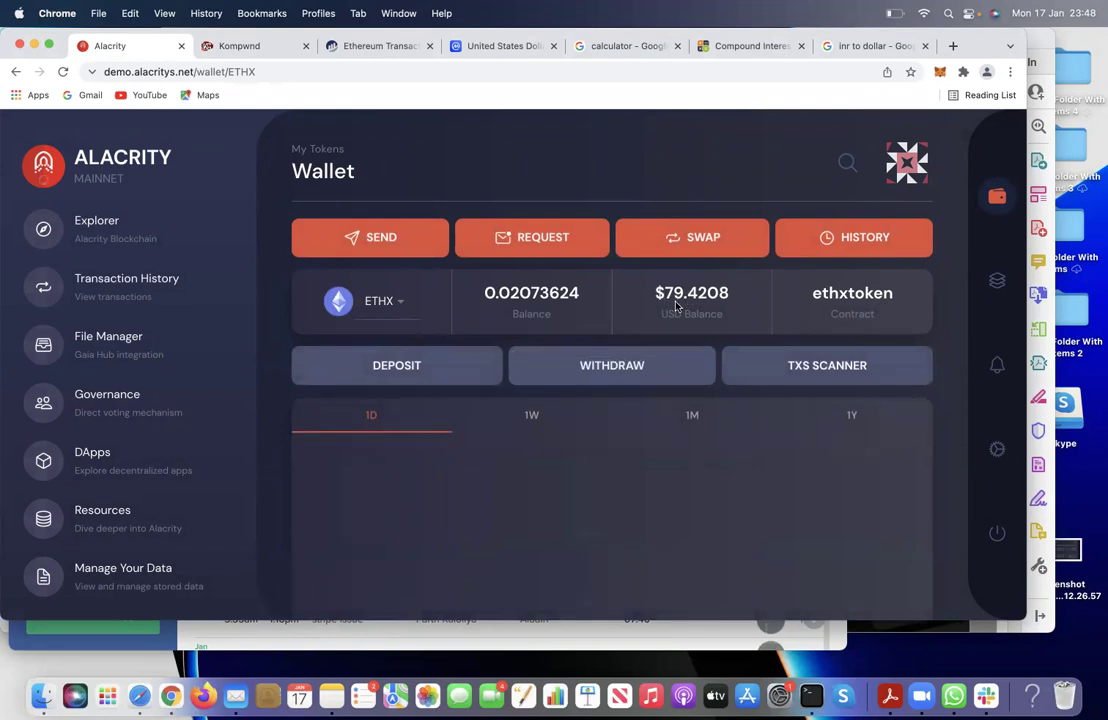
# Select the 0.02073624 ETHX balance figure and copy it.
pyautogui.moveTo(580, 292); pyautogui.dragTo(463, 294)
pyautogui.press('super+c')
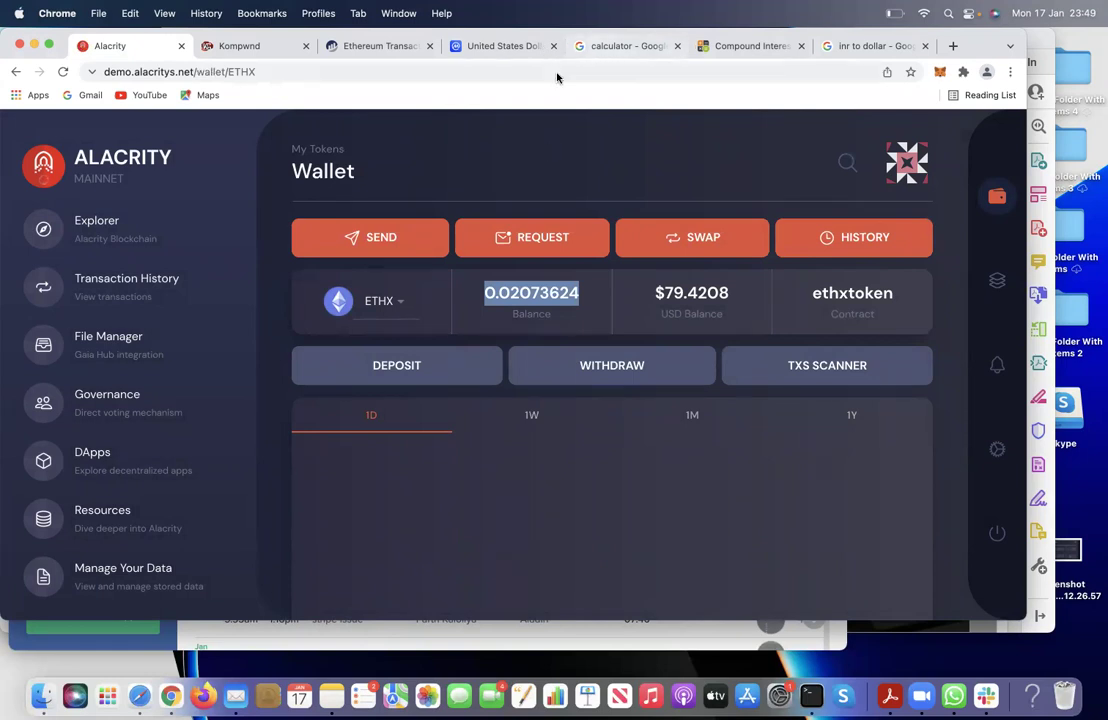
# Price 0.02073624 ETH in CoinMarketCap's converter at $66.62, then return to the Alacrity wallet.
pyautogui.click(495, 43)
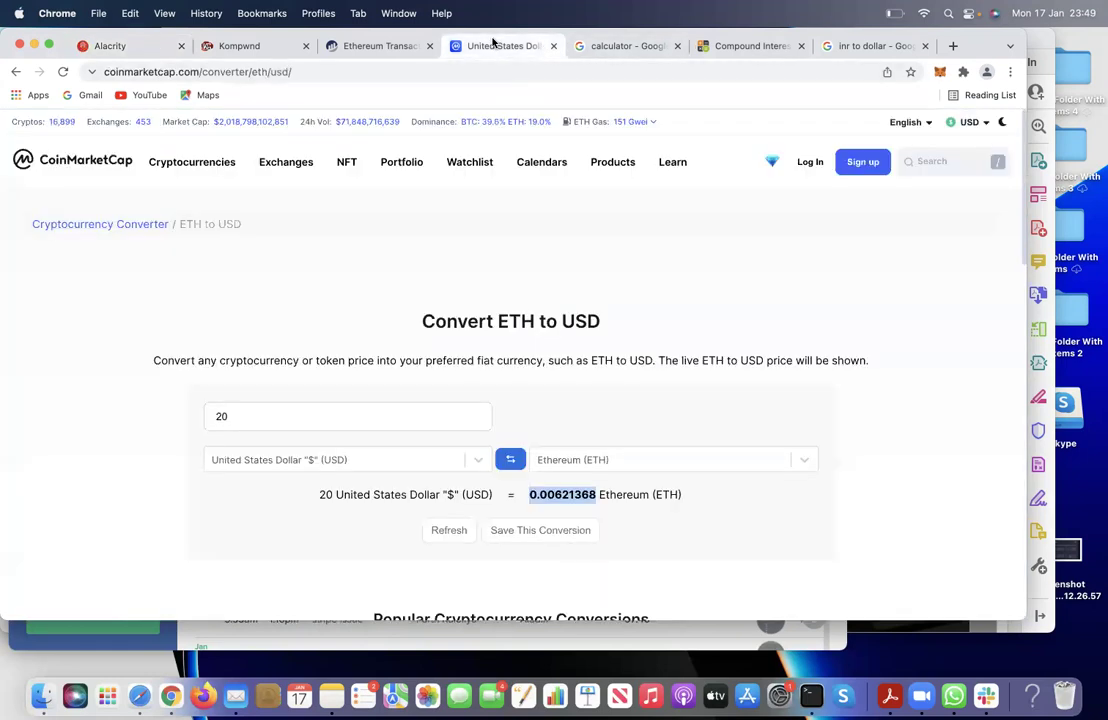
pyautogui.click(62, 71)
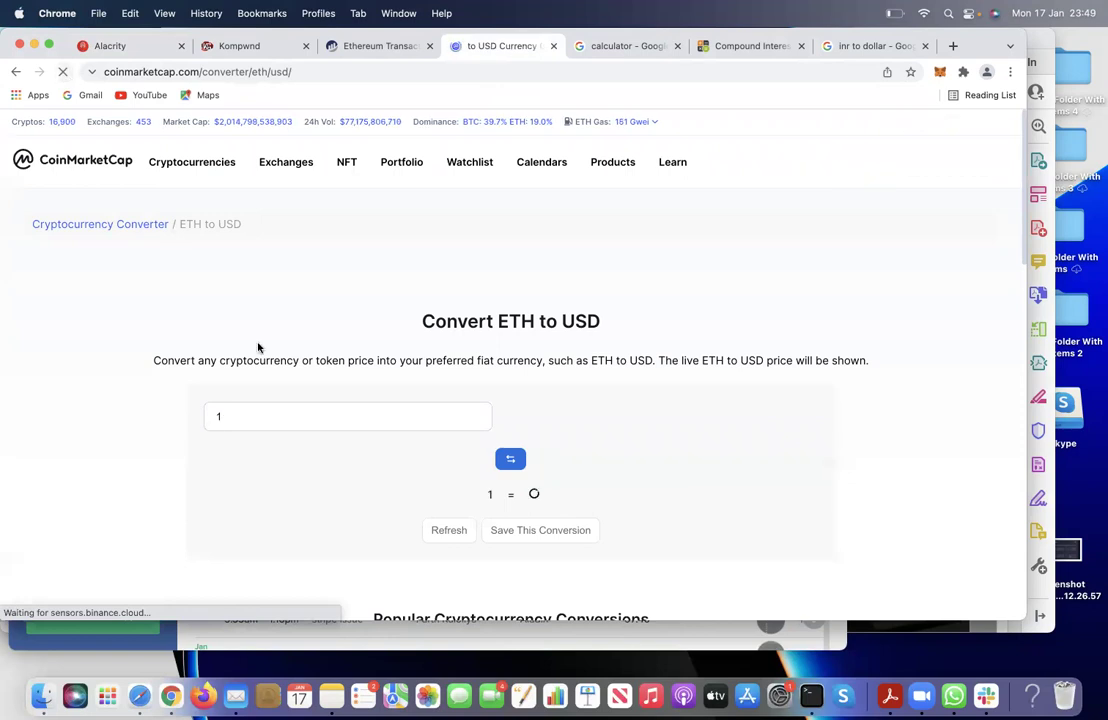
pyautogui.click(233, 417)
pyautogui.press('BackSpace')
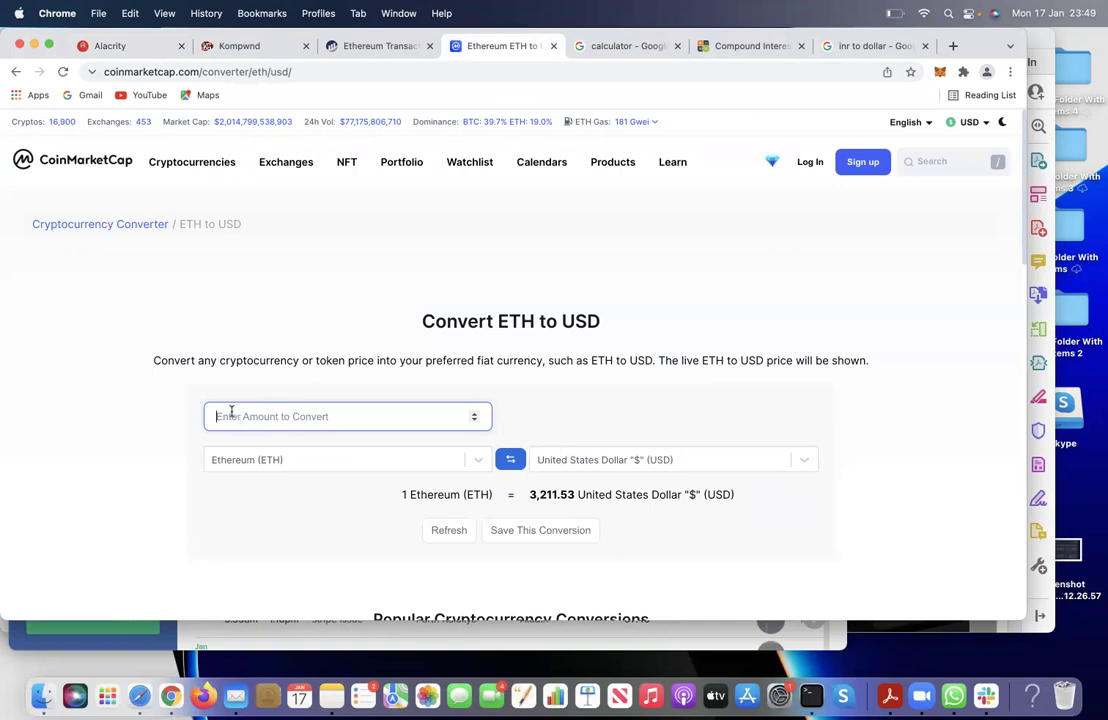
pyautogui.press('super+v')
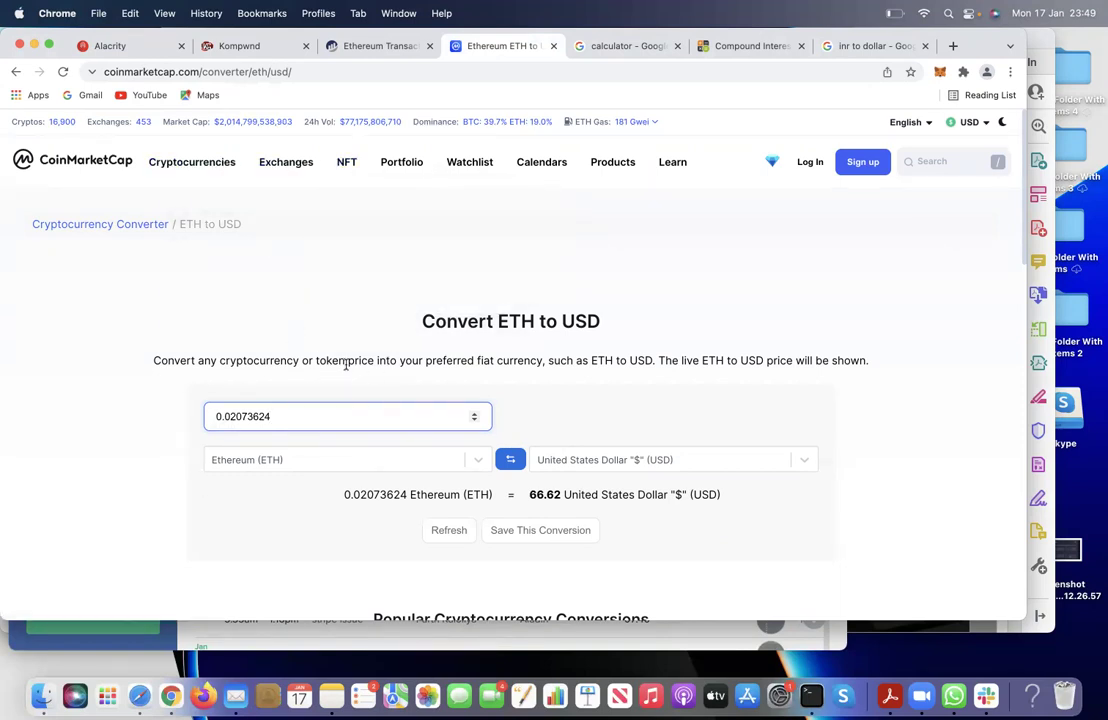
pyautogui.click(109, 45)
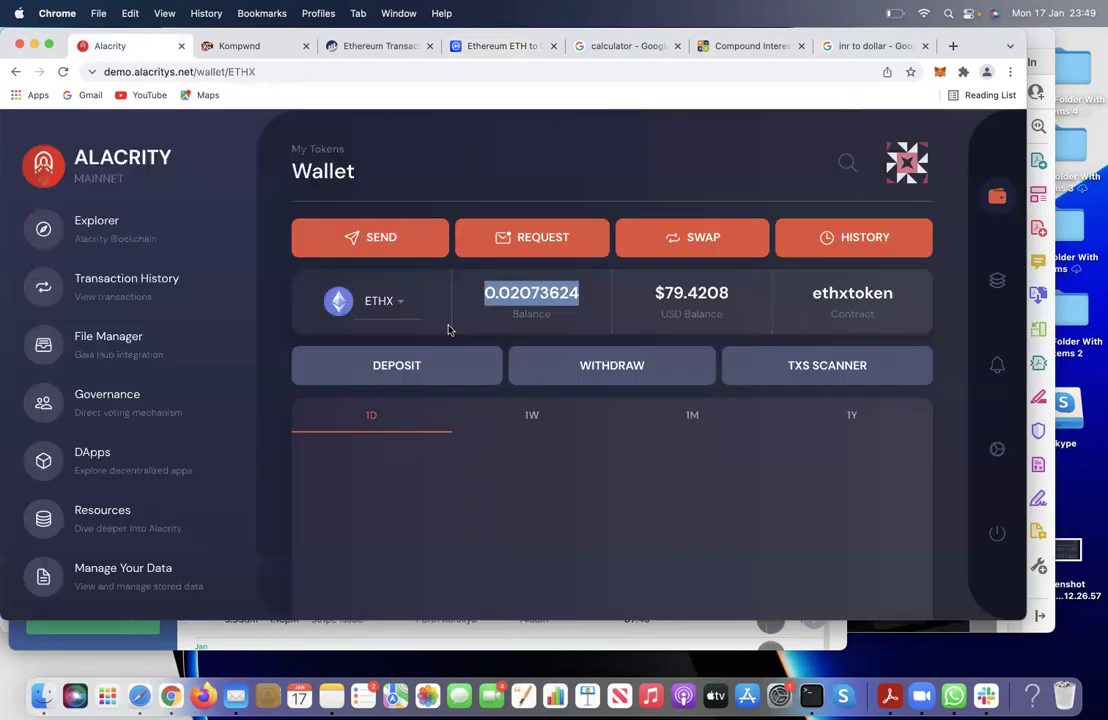
# Fill the ETHX withdrawal amount with the full 0.02073624 balance after refreshing gas prices.
pyautogui.click(614, 368)
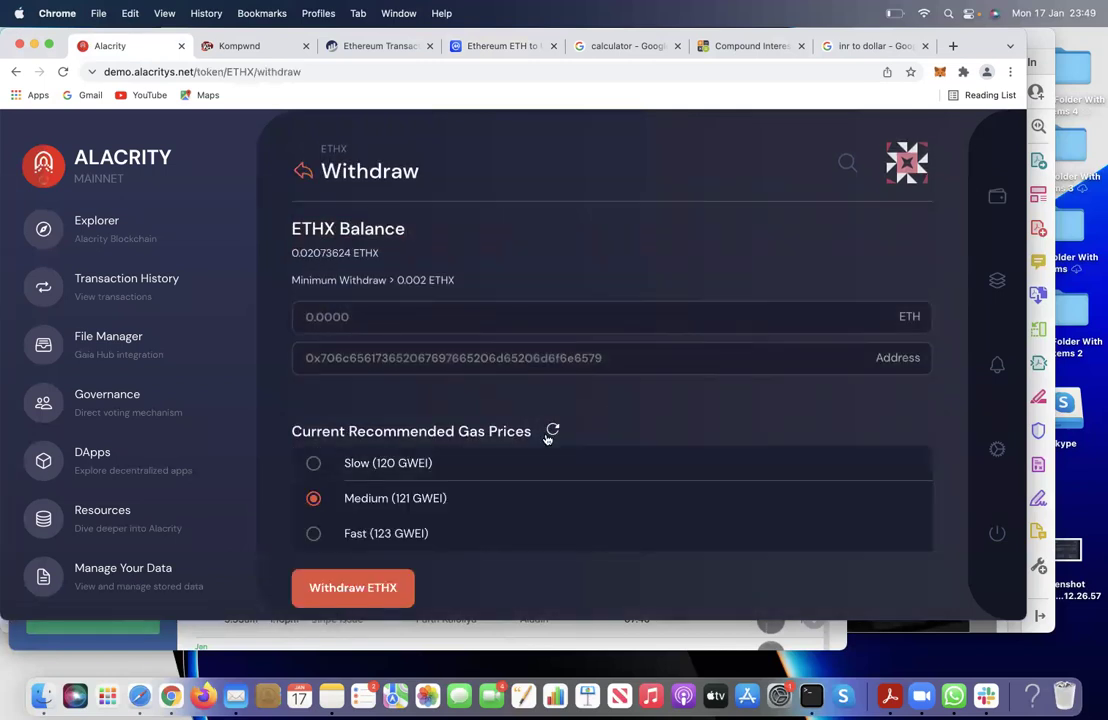
pyautogui.click(553, 430)
pyautogui.moveTo(349, 253); pyautogui.dragTo(285, 258)
pyautogui.press('super+c')
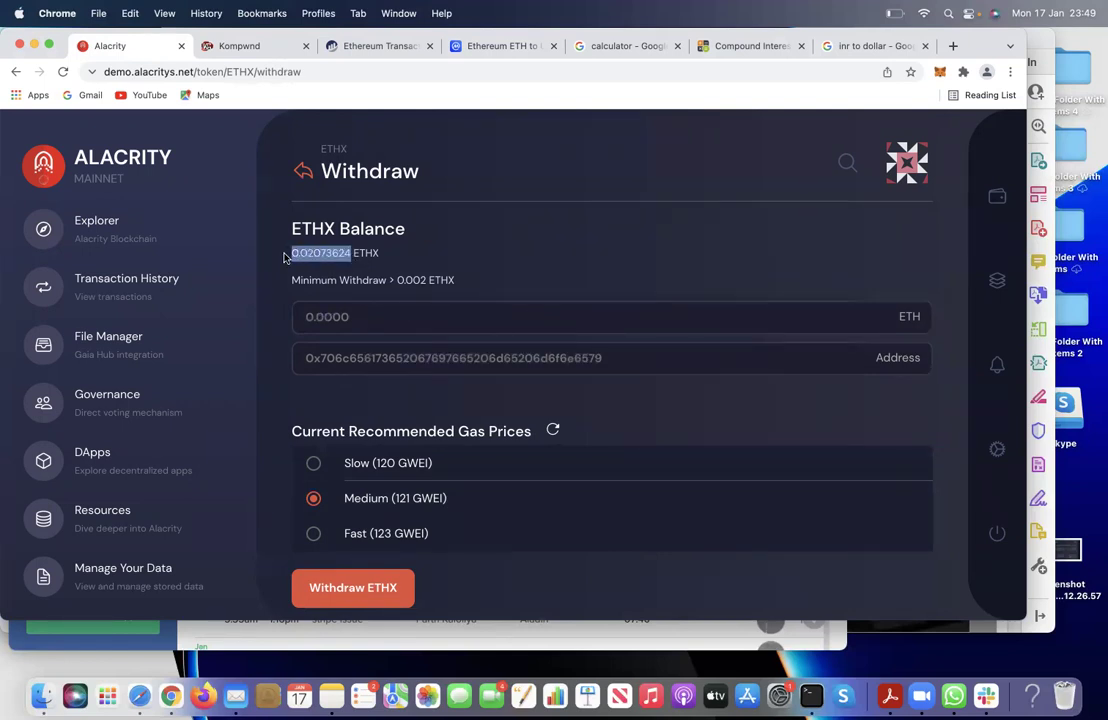
pyautogui.click(319, 314)
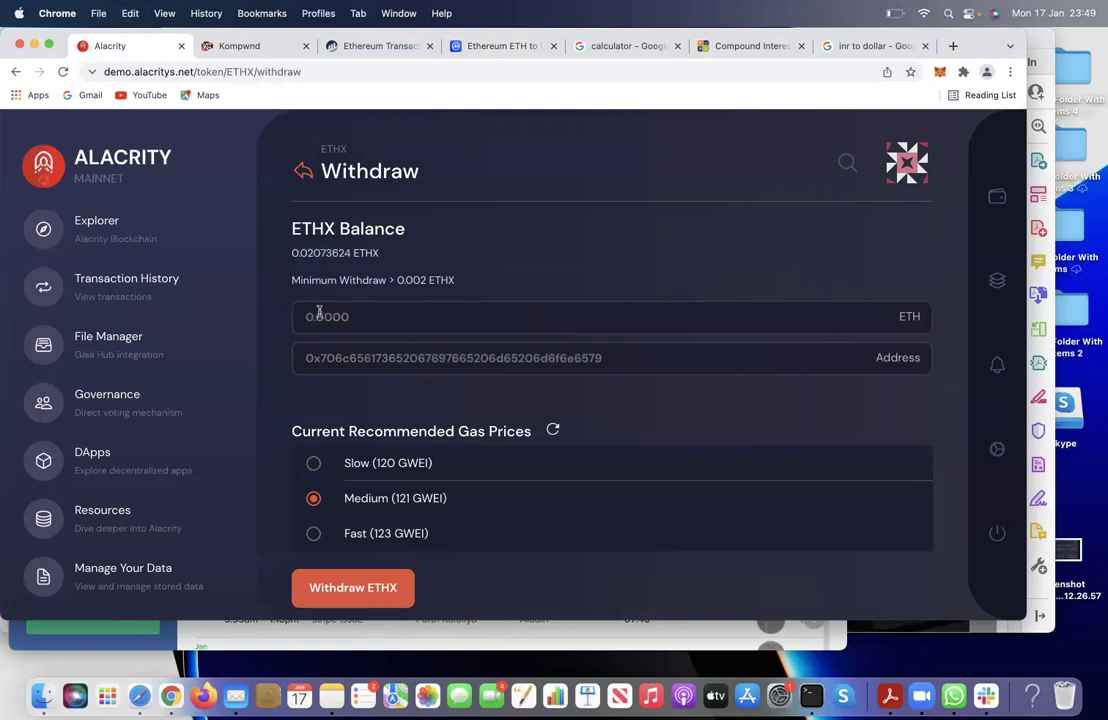
pyautogui.press('super+v')
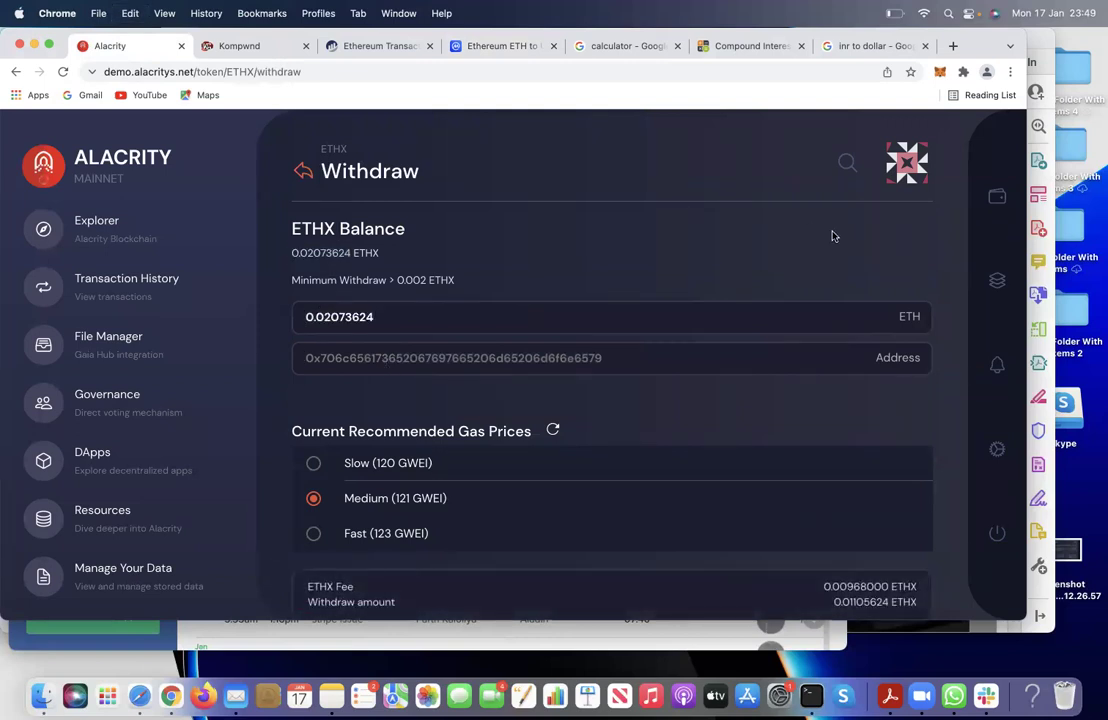
pyautogui.click(940, 72)
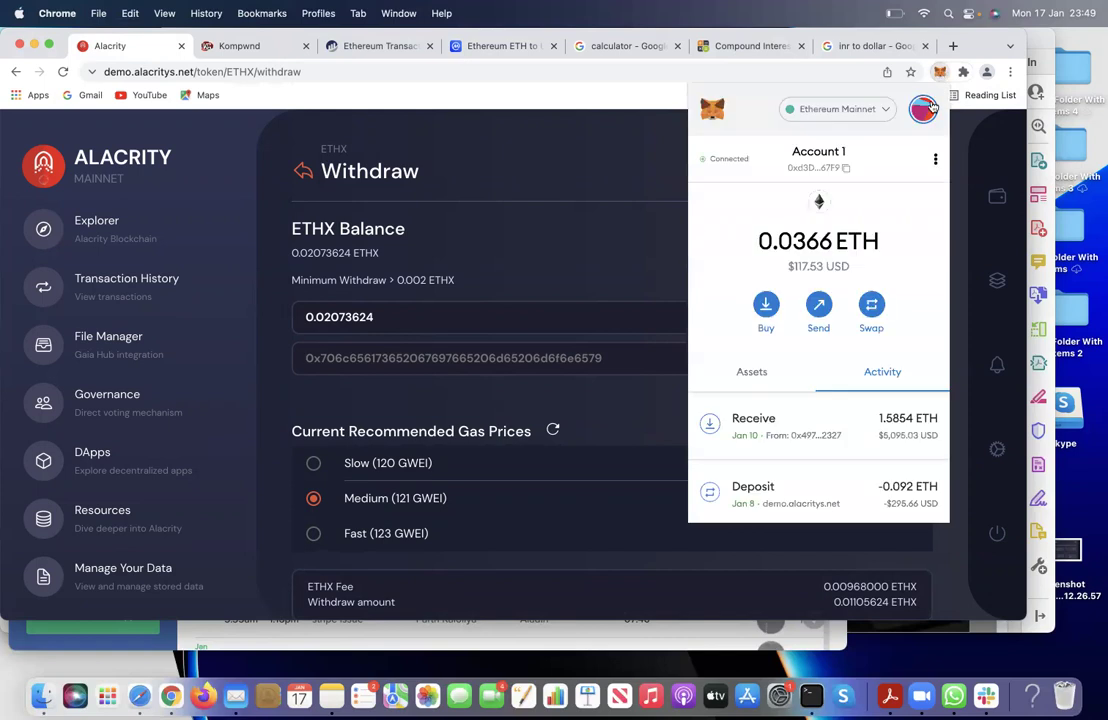
# Paste the MetaMask account address as the destination and refresh gas, giving a 0.0092 ETHX fee.
pyautogui.click(829, 170)
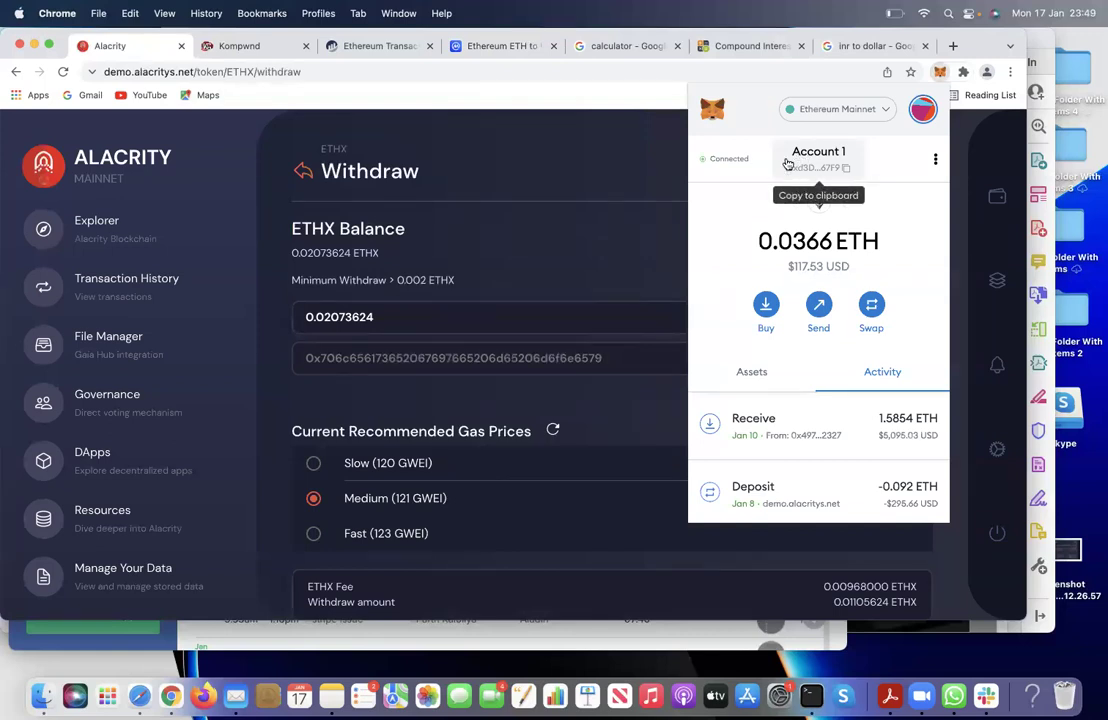
pyautogui.click(587, 280)
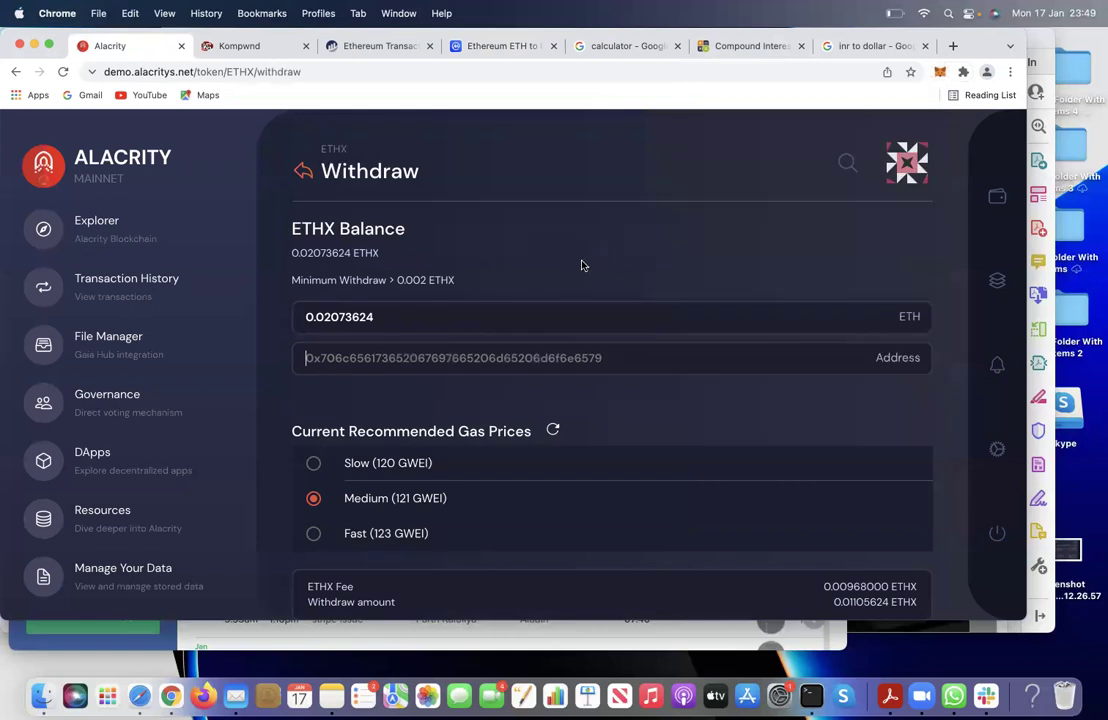
pyautogui.click(307, 358)
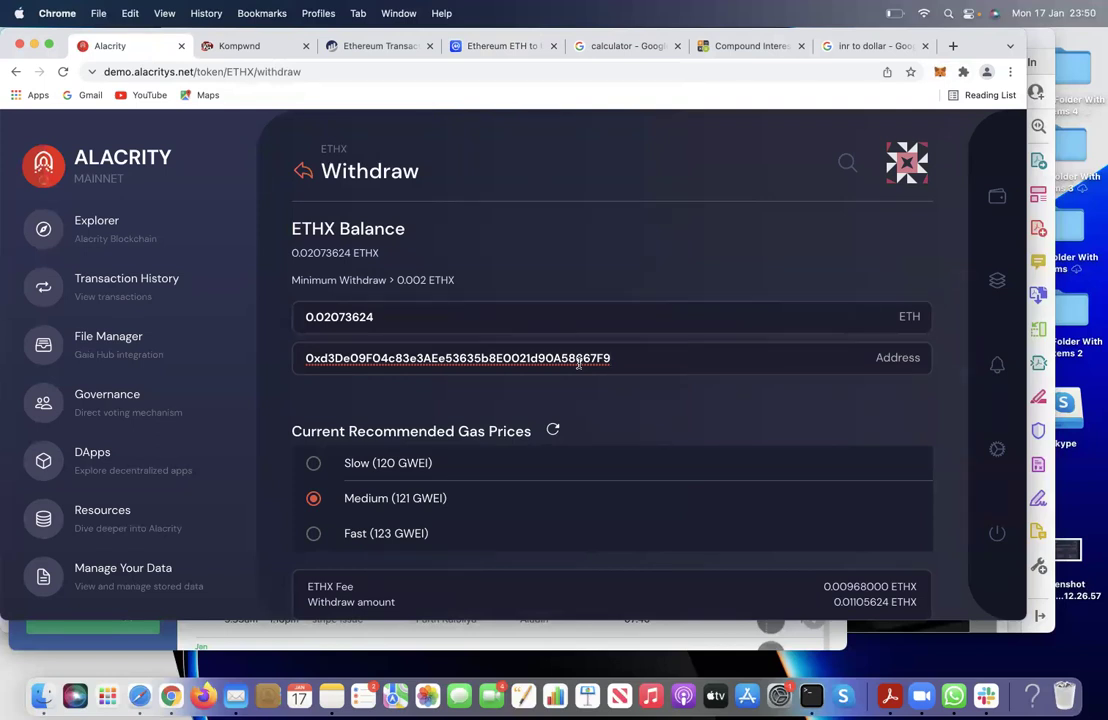
pyautogui.click(480, 378)
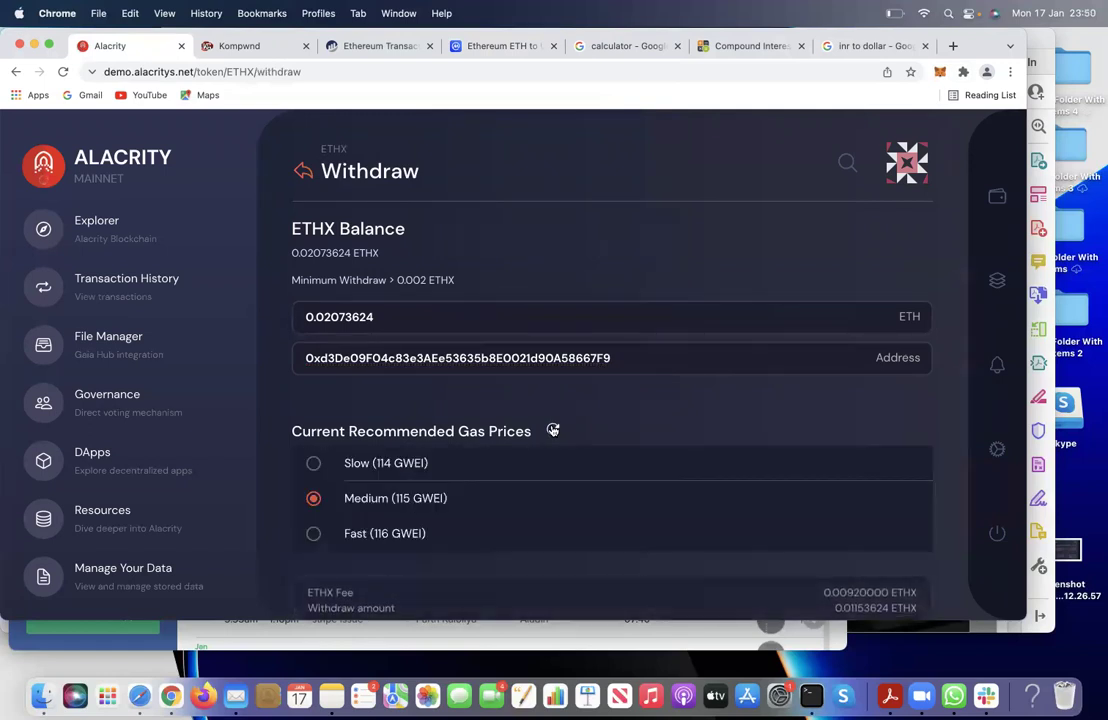
pyautogui.scroll(-2, 536, 460)
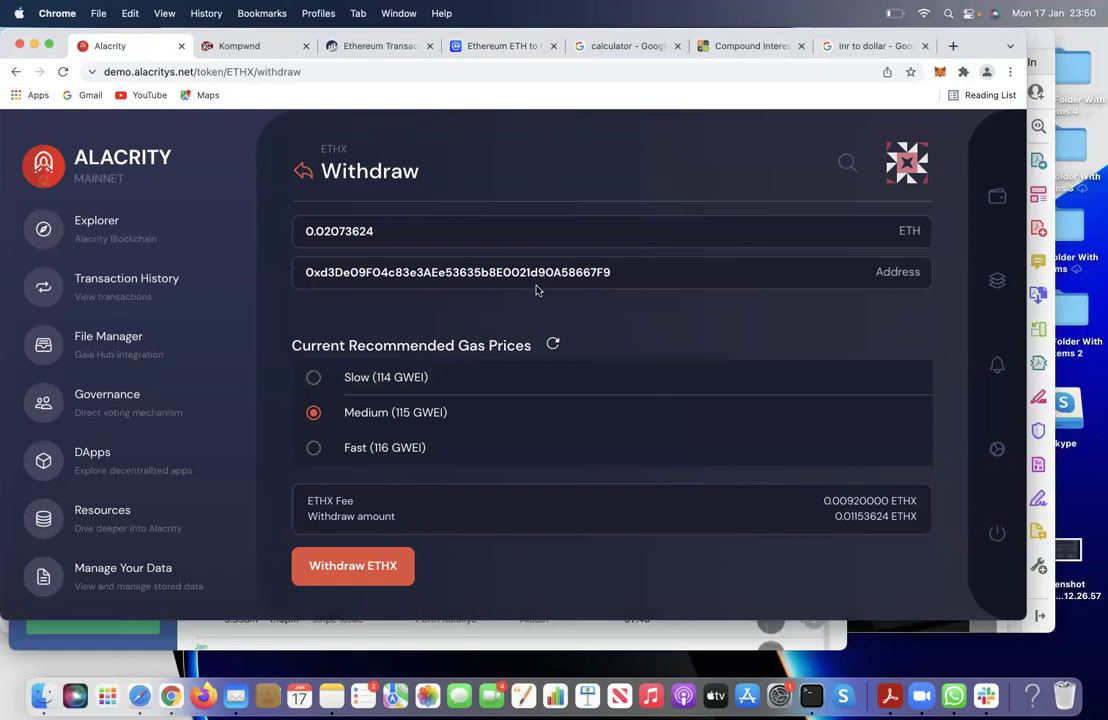
# Confirm the ETHX withdrawal so the balance drops to 0 ETHX, then go to My Tokens.
pyautogui.click(366, 566)
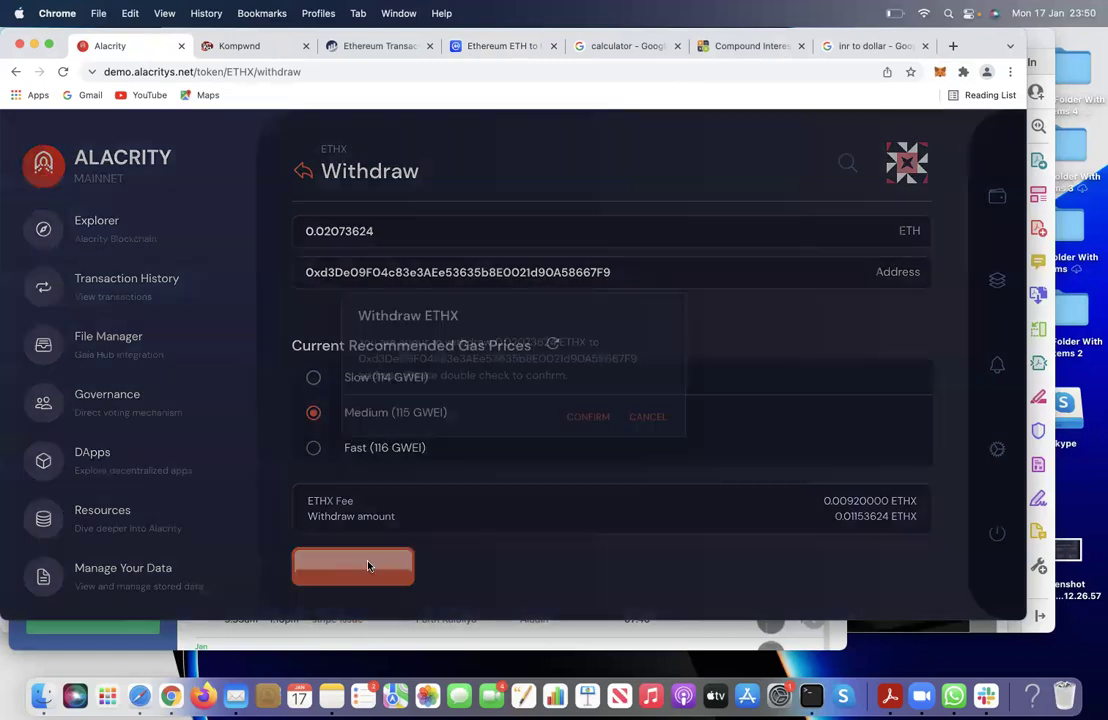
pyautogui.click(593, 421)
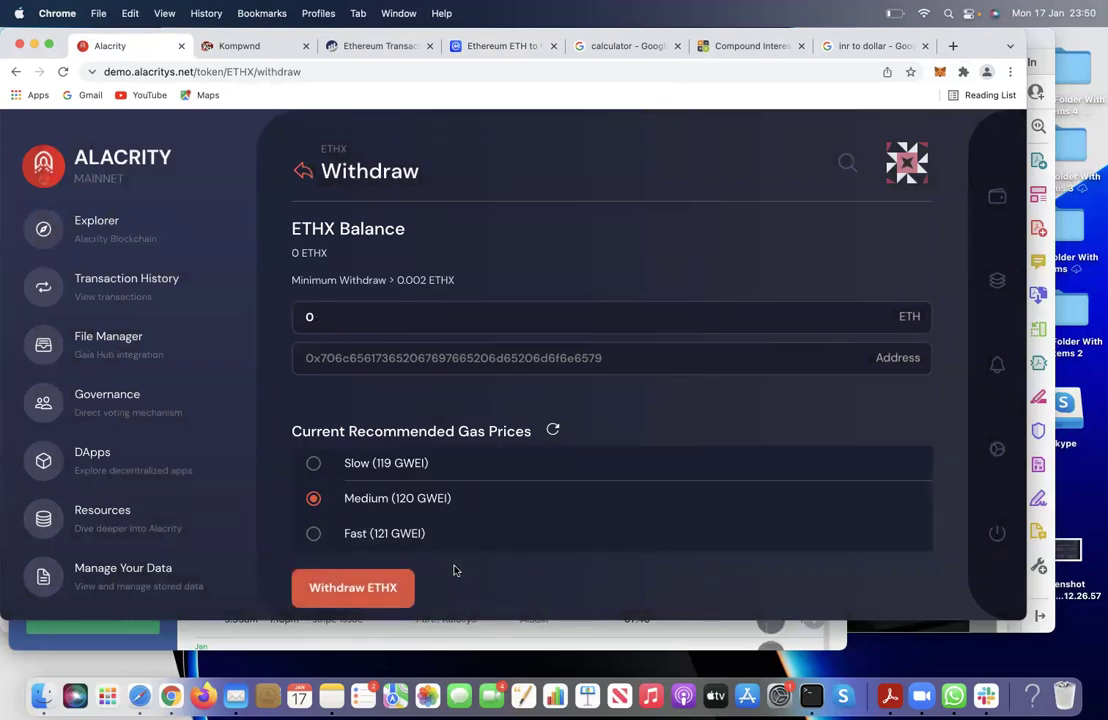
pyautogui.click(997, 283)
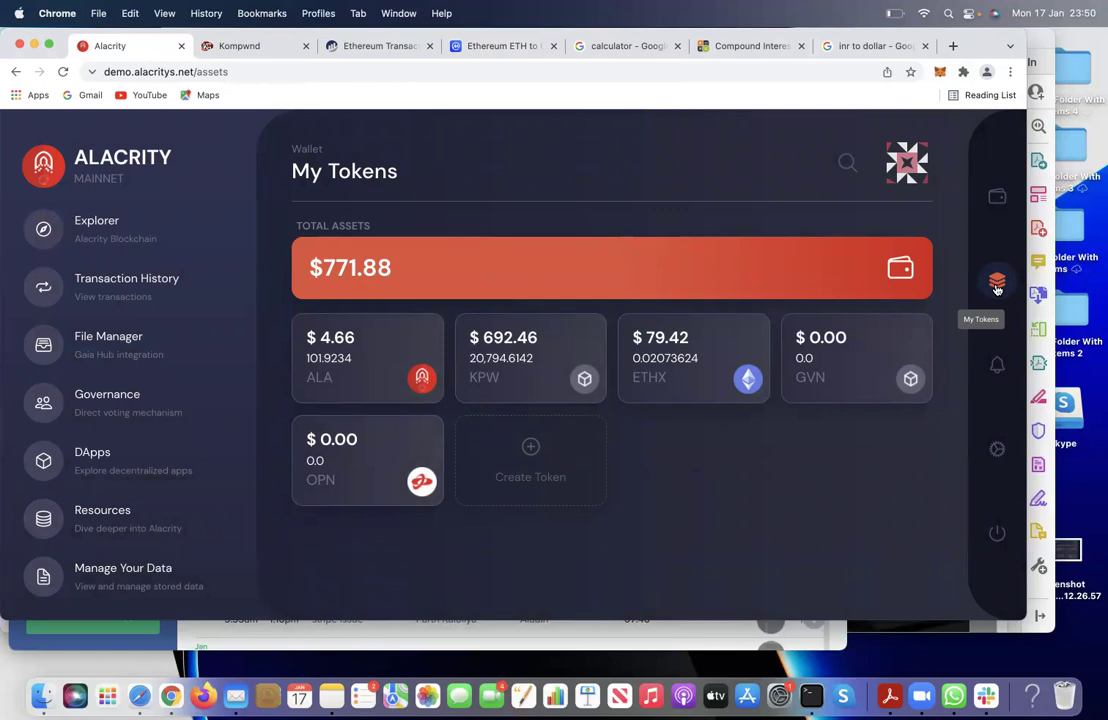
# Open the ETHX withdrawal transaction from the TXS scanner on Etherscan, showing Success for 0.01153624 Ether.
pyautogui.click(697, 364)
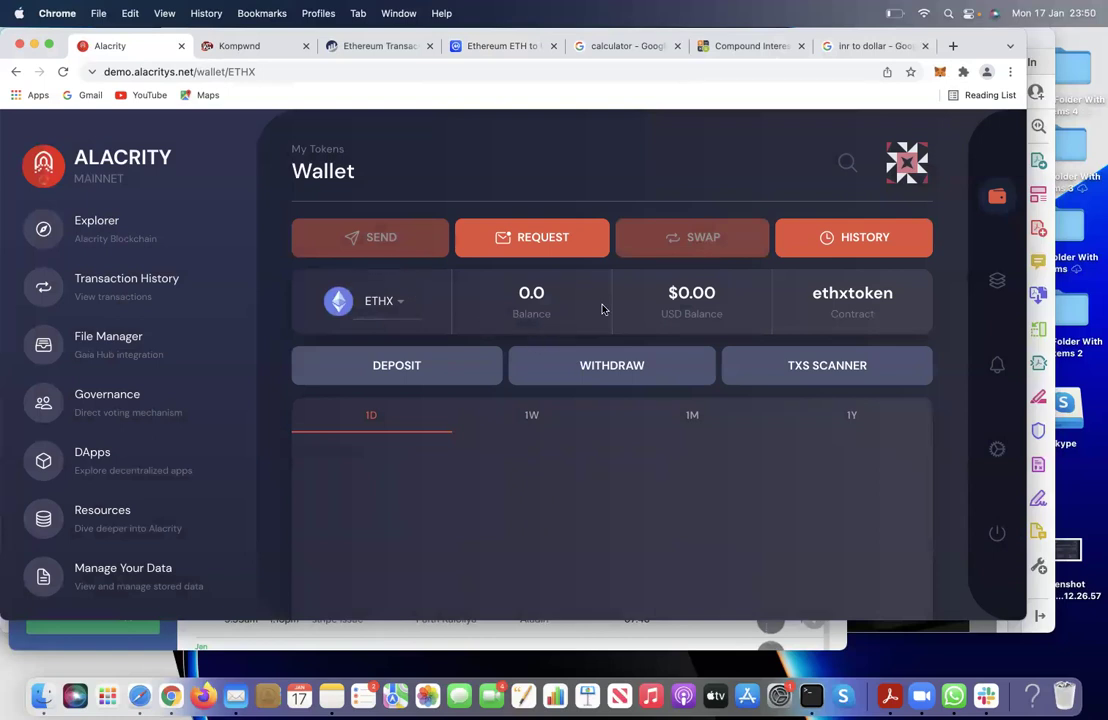
pyautogui.click(829, 370)
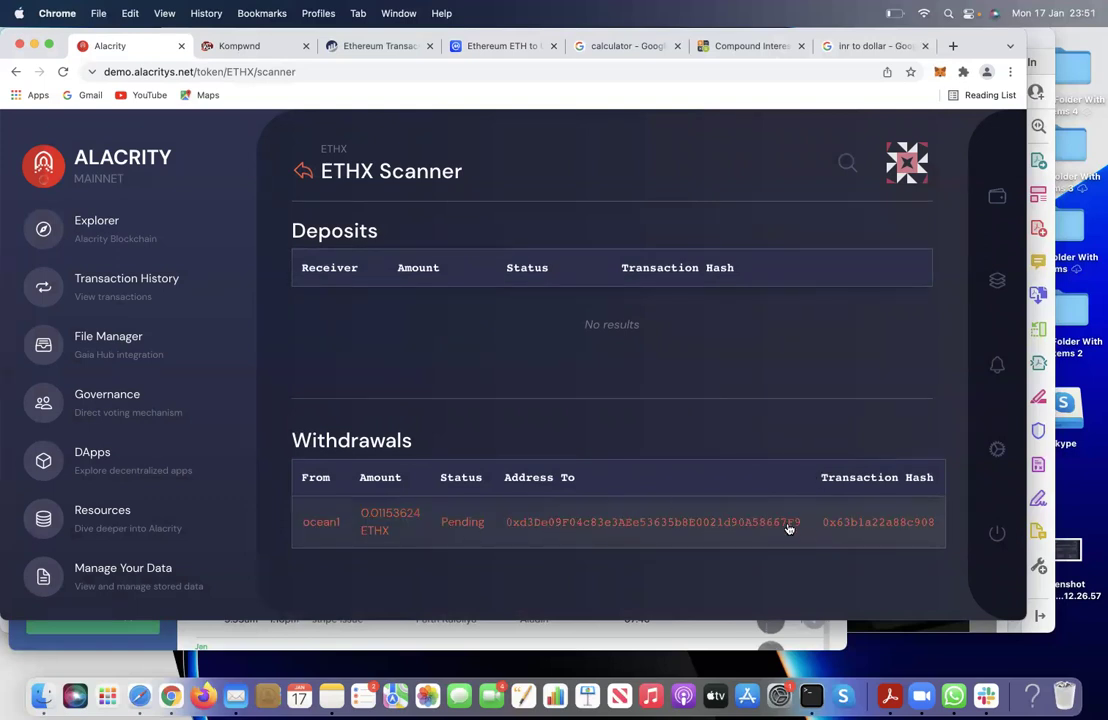
pyautogui.click(852, 522)
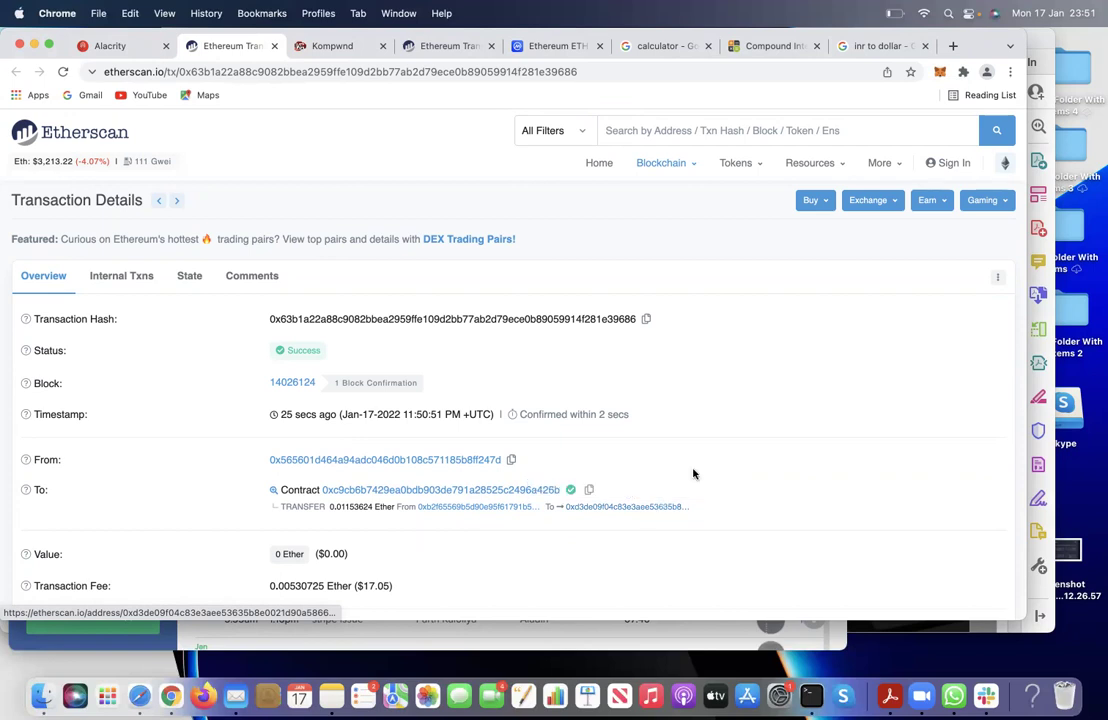
# Check the MetaMask wallet's asset balances and activity list.
pyautogui.click(940, 73)
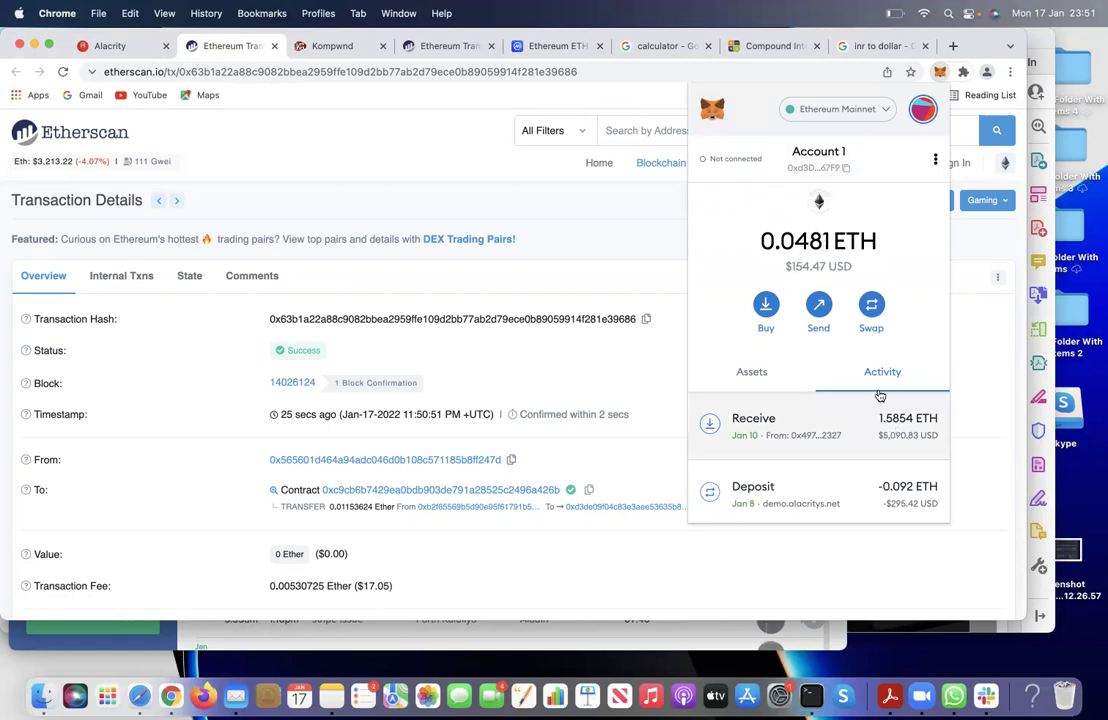
pyautogui.click(757, 375)
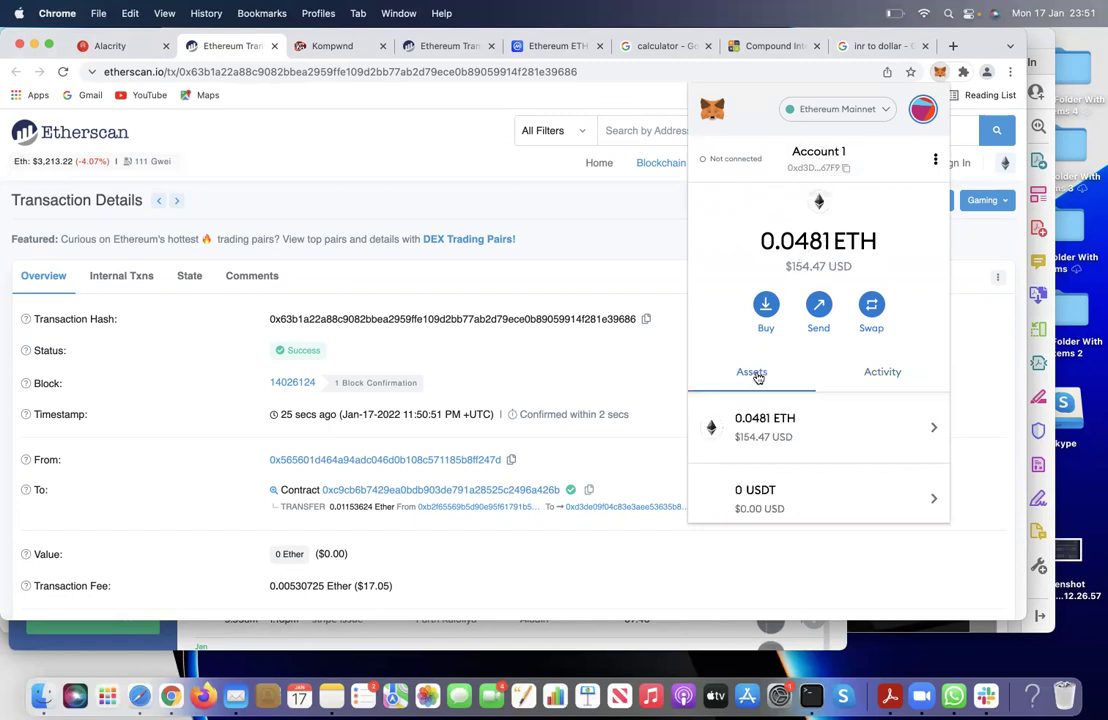
pyautogui.click(893, 373)
pyautogui.click(750, 375)
pyautogui.click(893, 373)
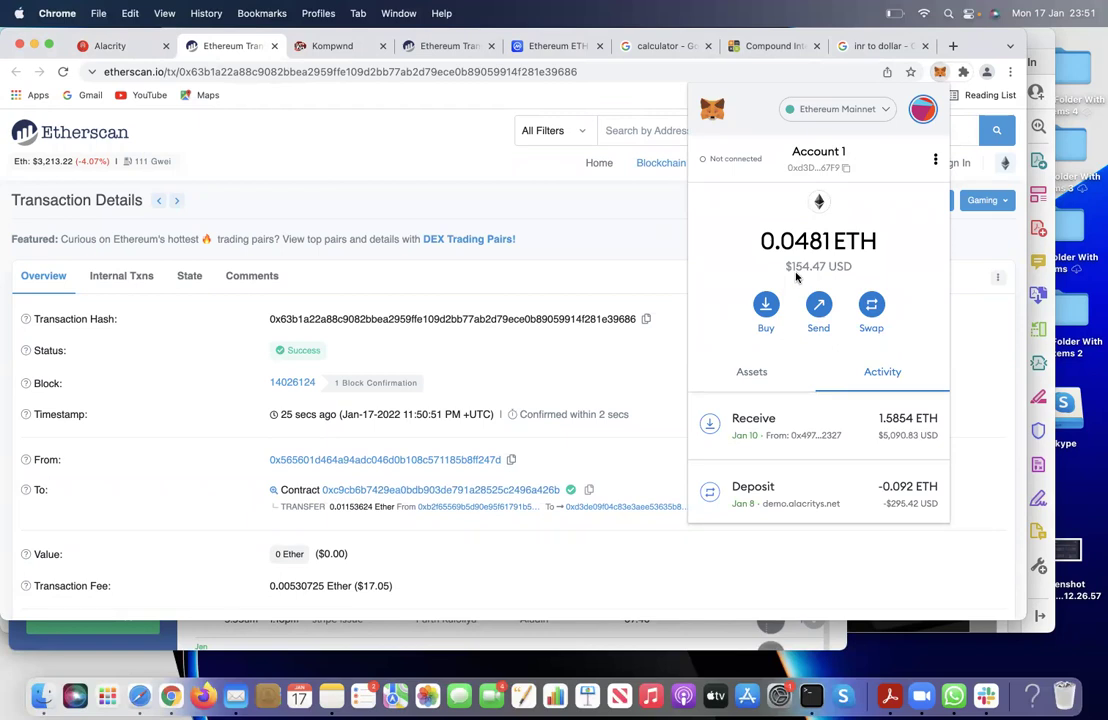
pyautogui.click(646, 395)
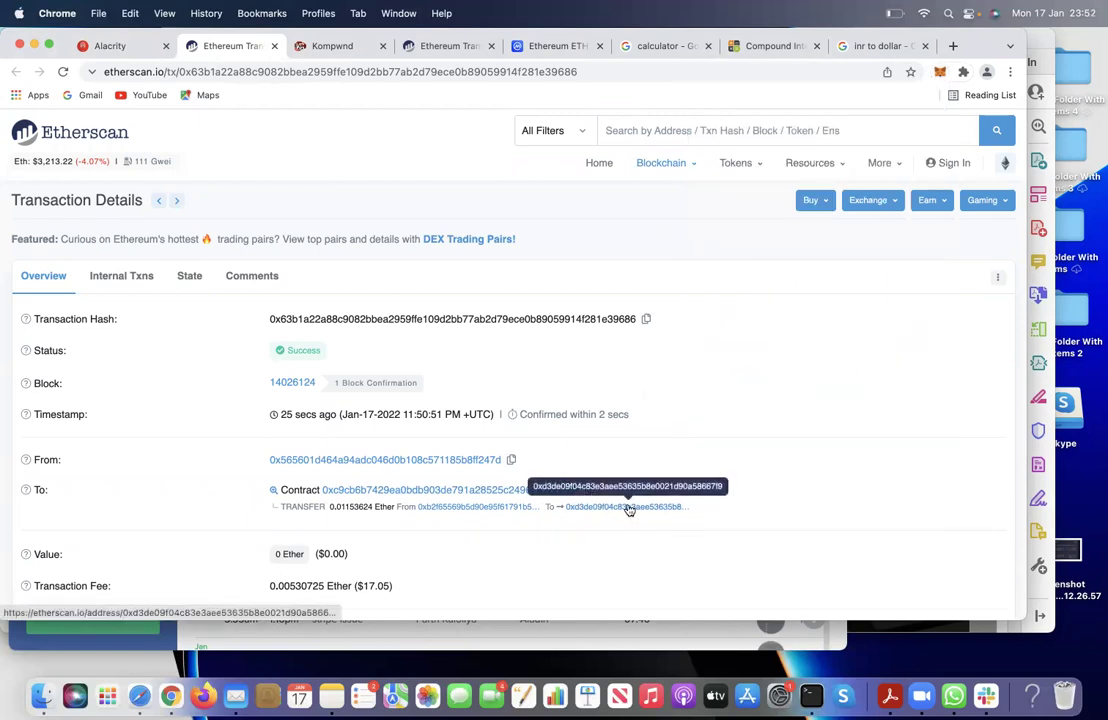
# List the receiving address's internal transactions on Etherscan, showing 0.01153624 Ether received.
pyautogui.click(629, 508)
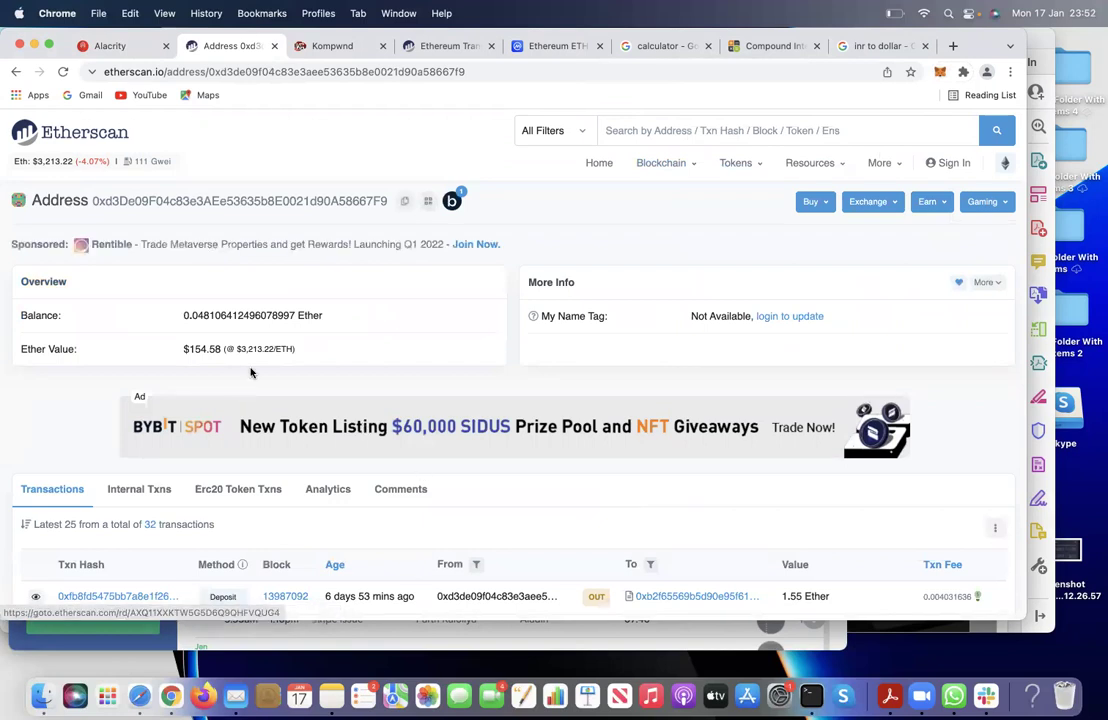
pyautogui.click(165, 494)
pyautogui.scroll(-5, 167, 495)
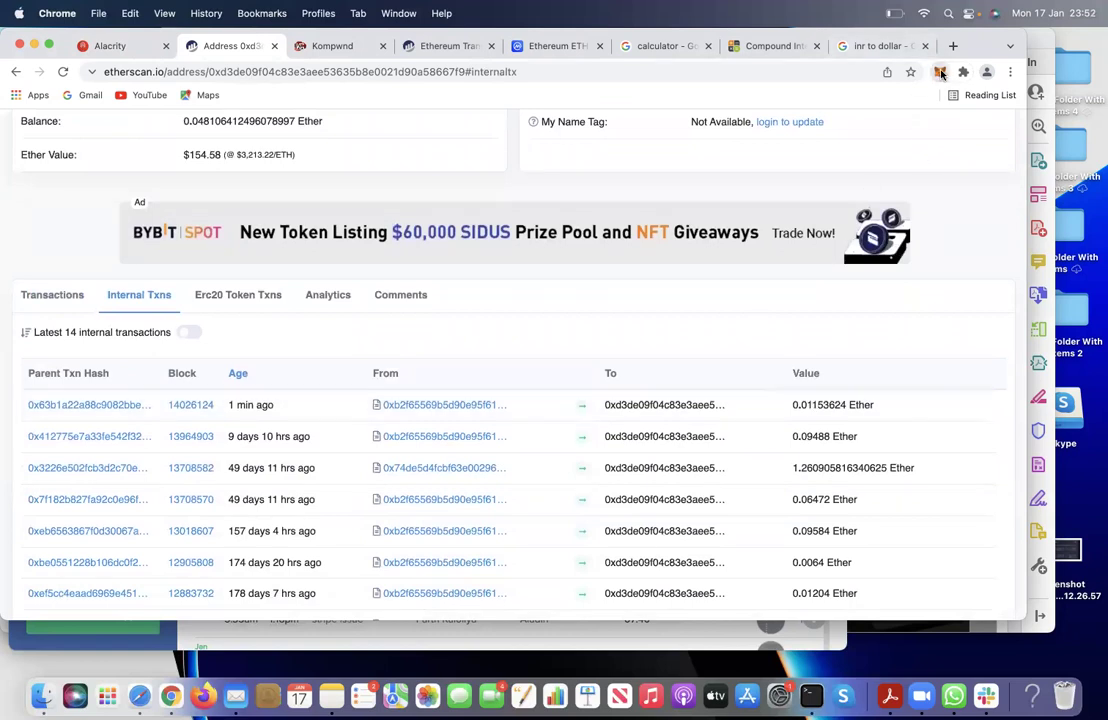
pyautogui.click(940, 72)
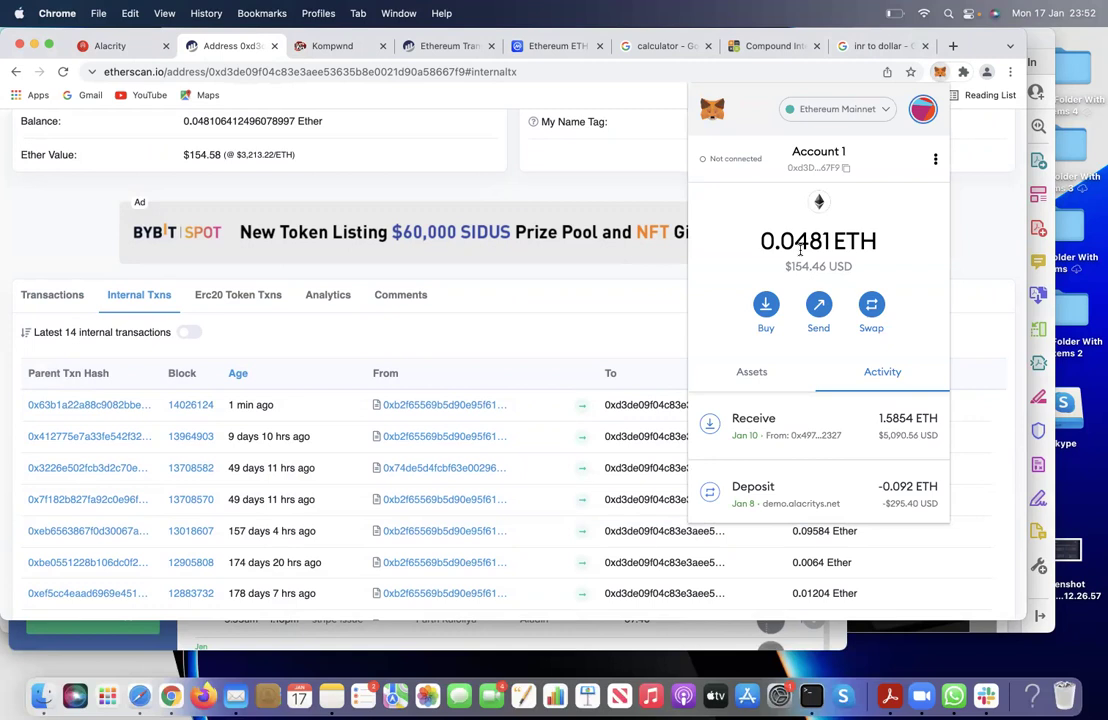
# Reload Alacrity's My Tokens page so ETHX reads 0.0 and total assets $692.46.
pyautogui.click(120, 54)
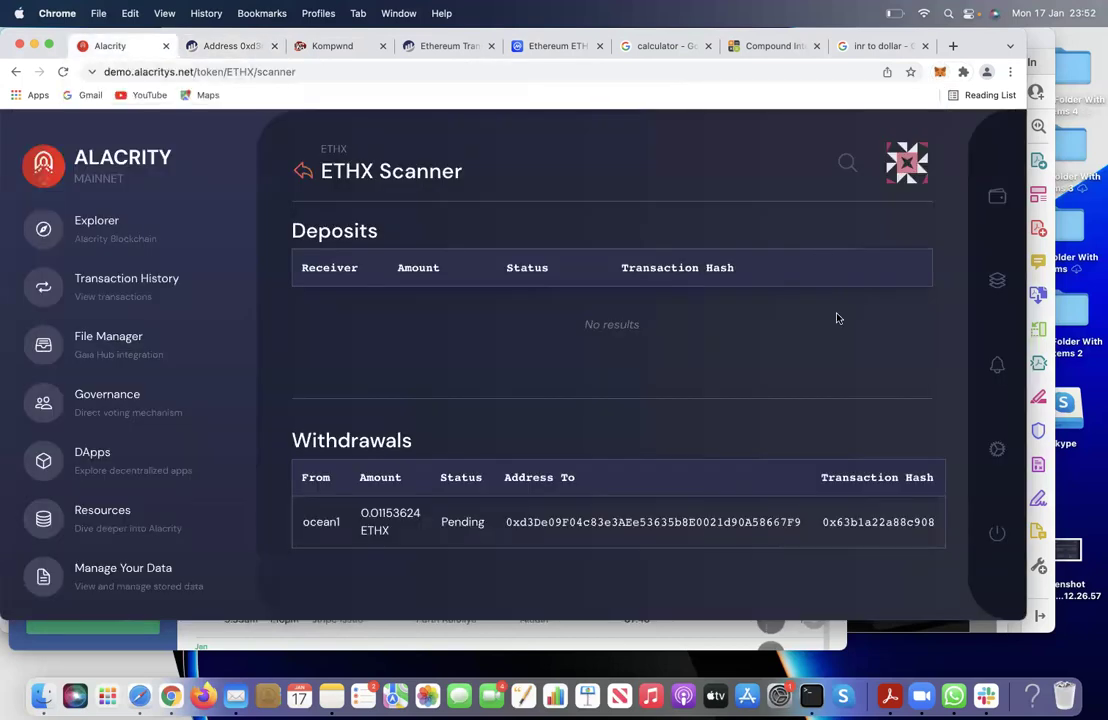
pyautogui.click(999, 281)
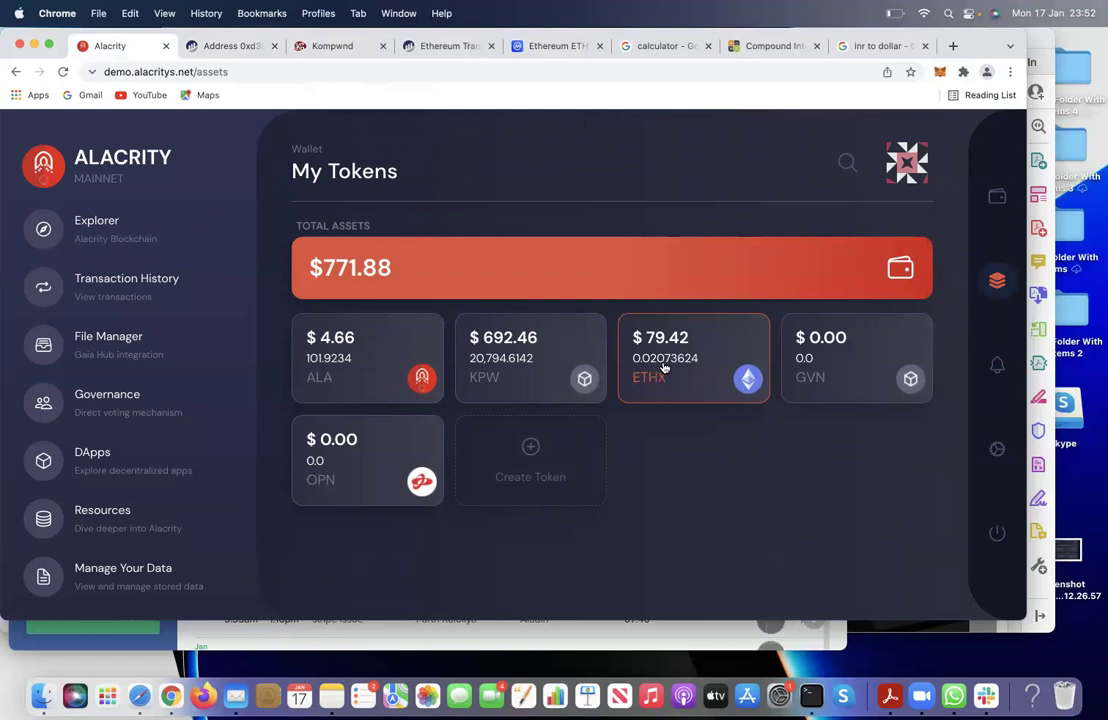
pyautogui.click(62, 72)
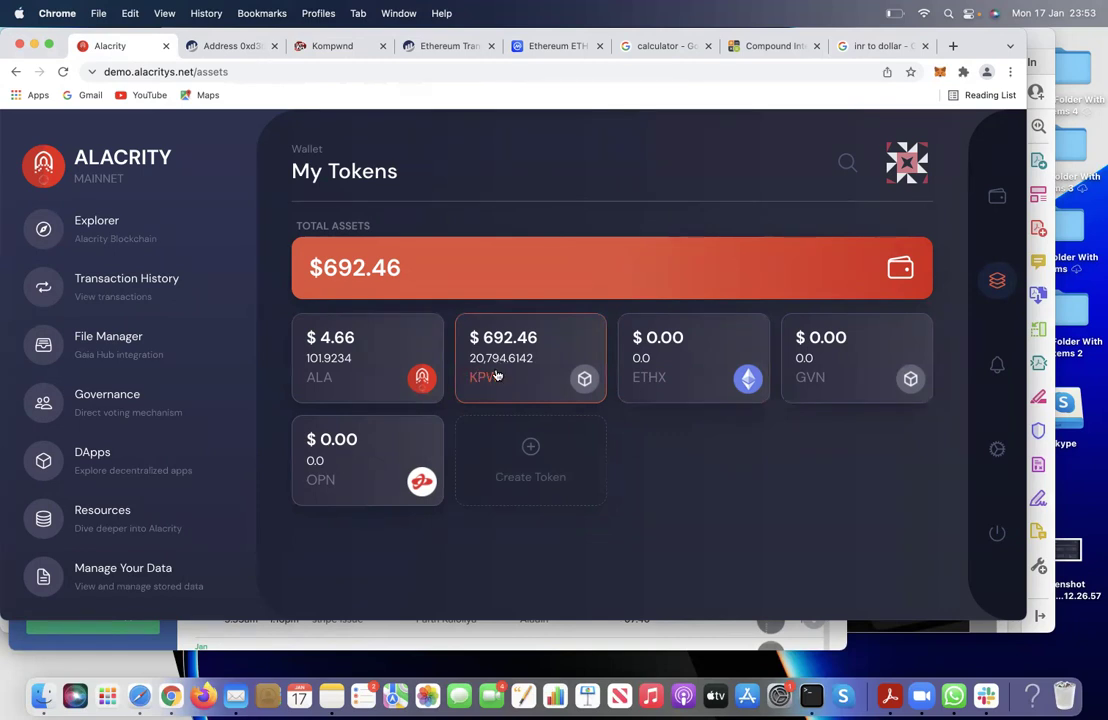
pyautogui.click(300, 45)
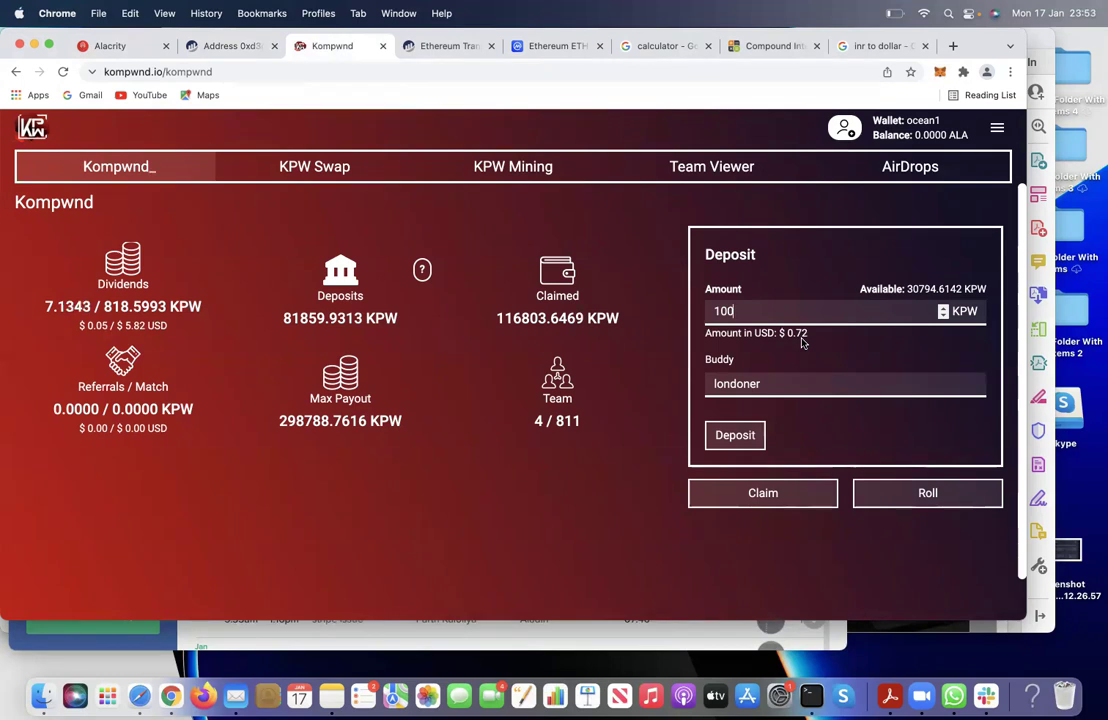
# Return to Alacrity's My Tokens page showing $692.46 total and 0.0 ETHX.
pyautogui.click(105, 45)
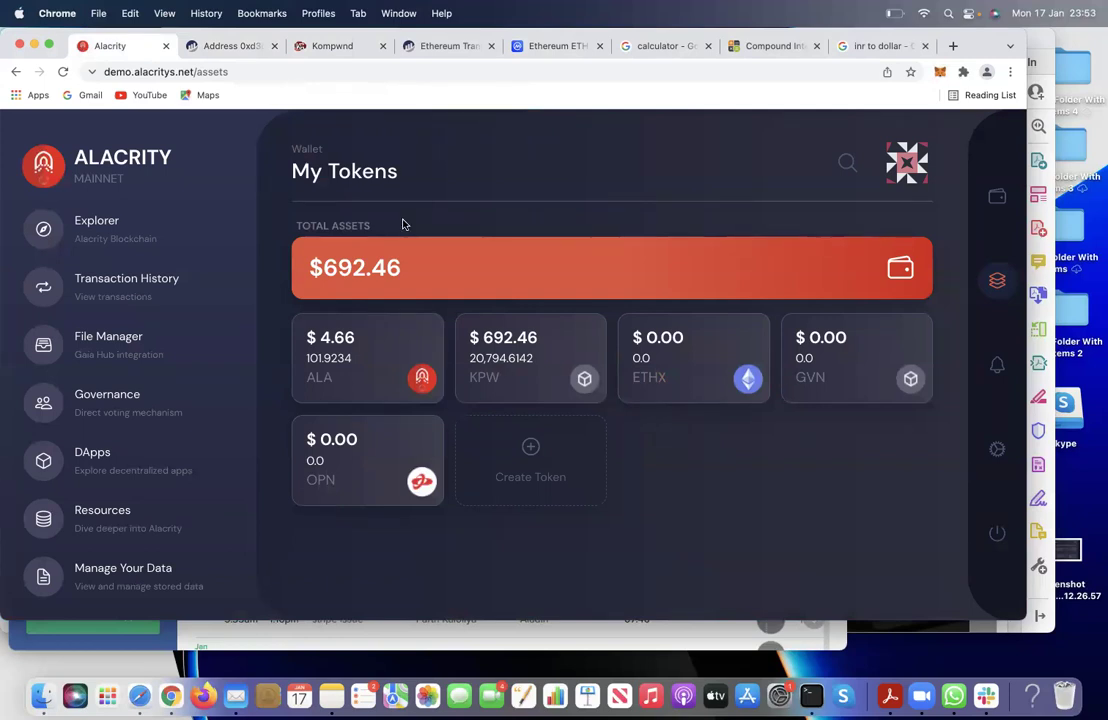
pyautogui.click(305, 45)
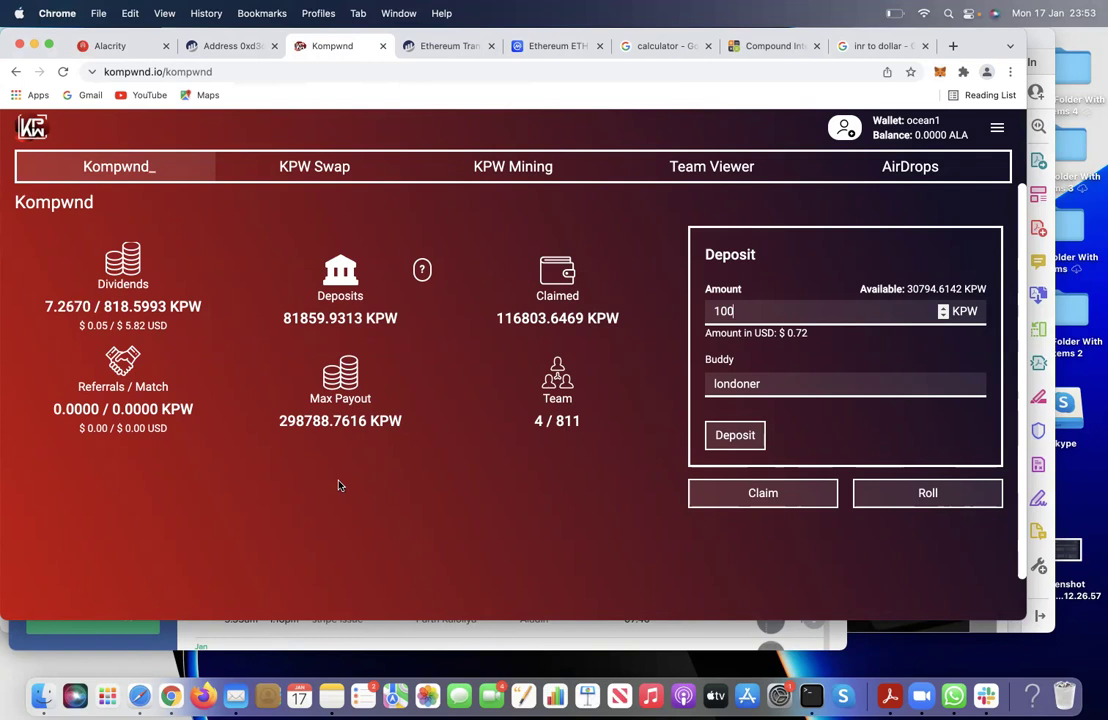
pyautogui.click(117, 45)
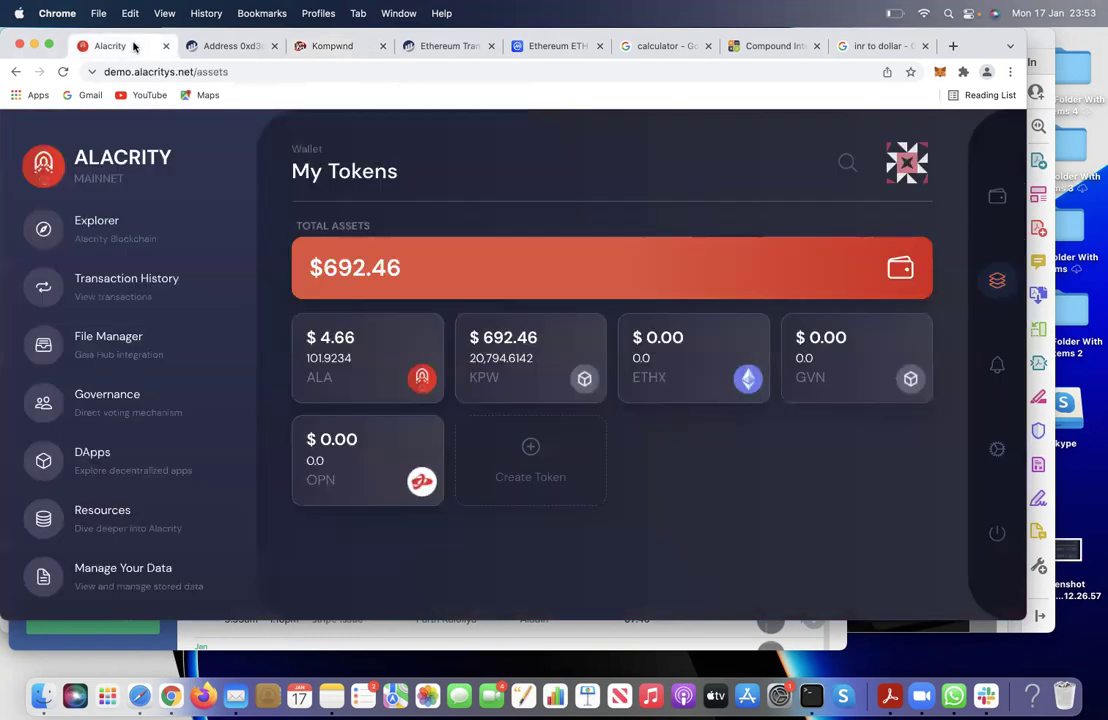